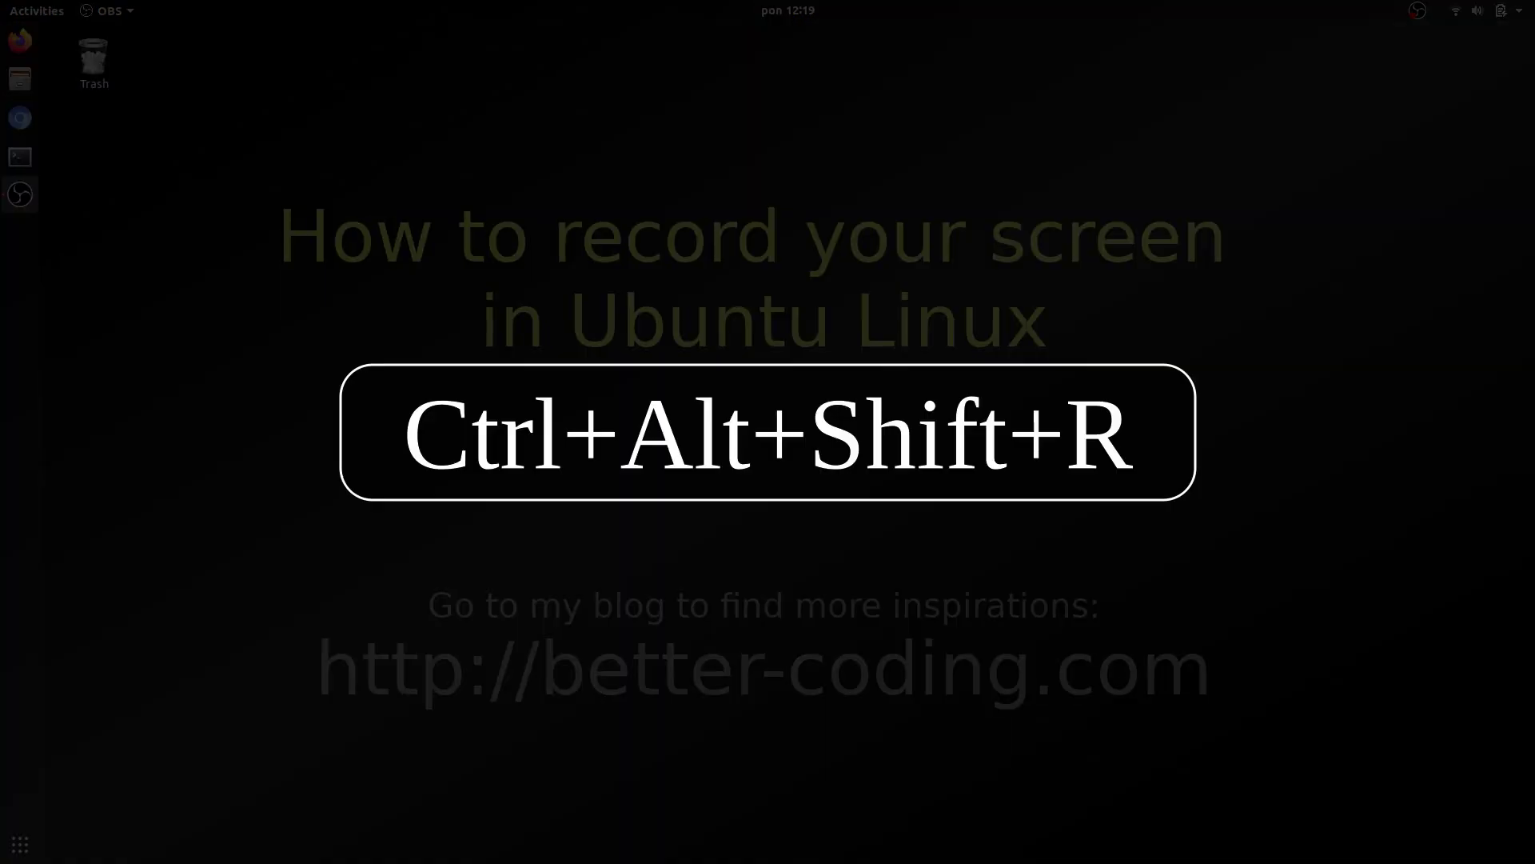
Start and then stop the GNOME built-in screencast with Ctrl+Alt+Shift+R.
key("ctrl+alt+shift+r")
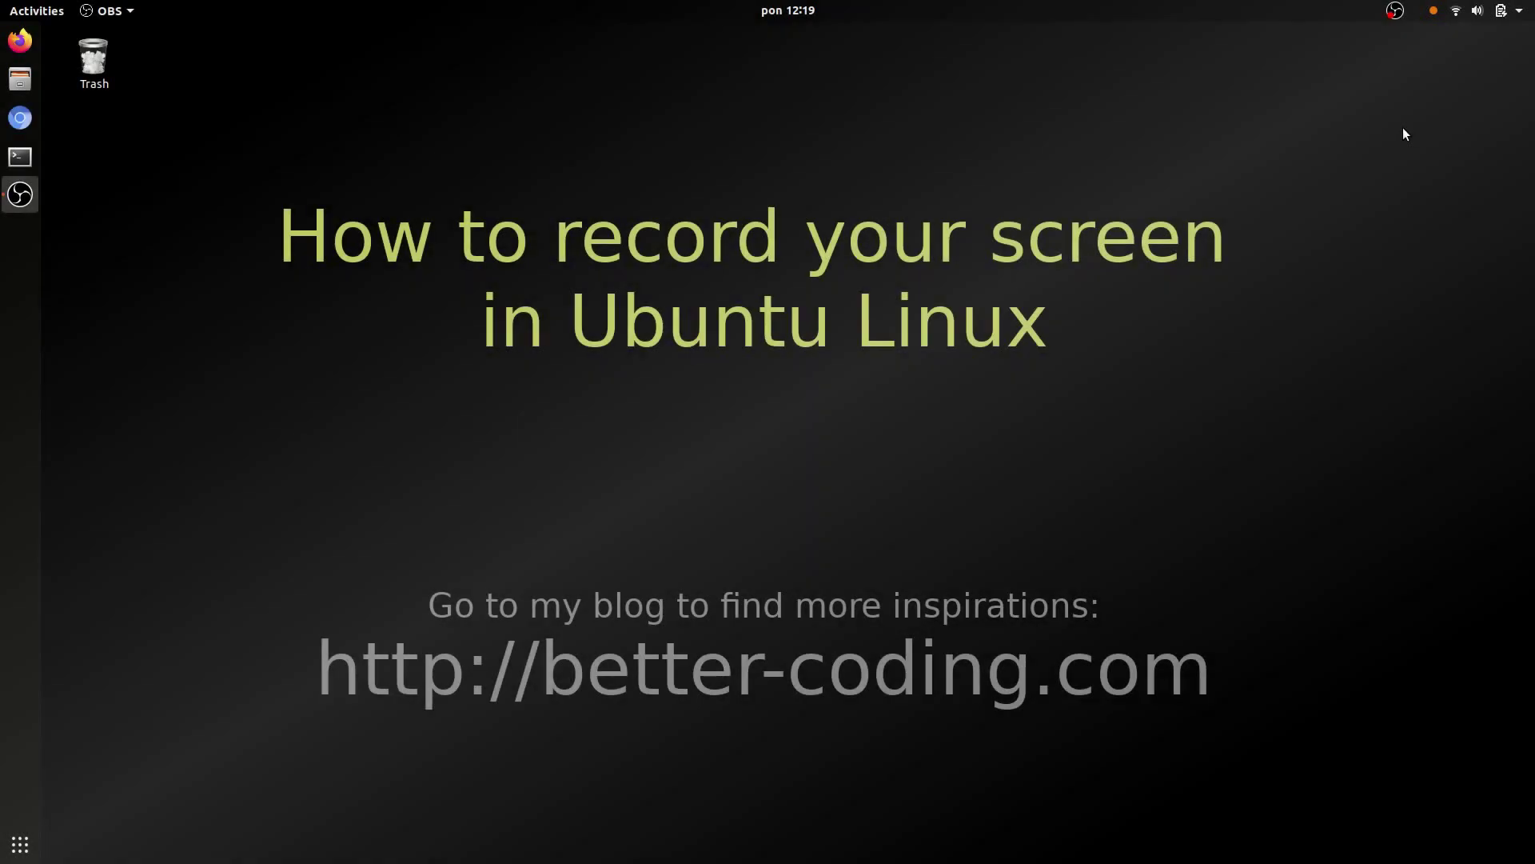
key("ctrl+alt+shift+r")
Open the file manager at Home and switch to the Videos folder holding the screencasts.
key("super+e")
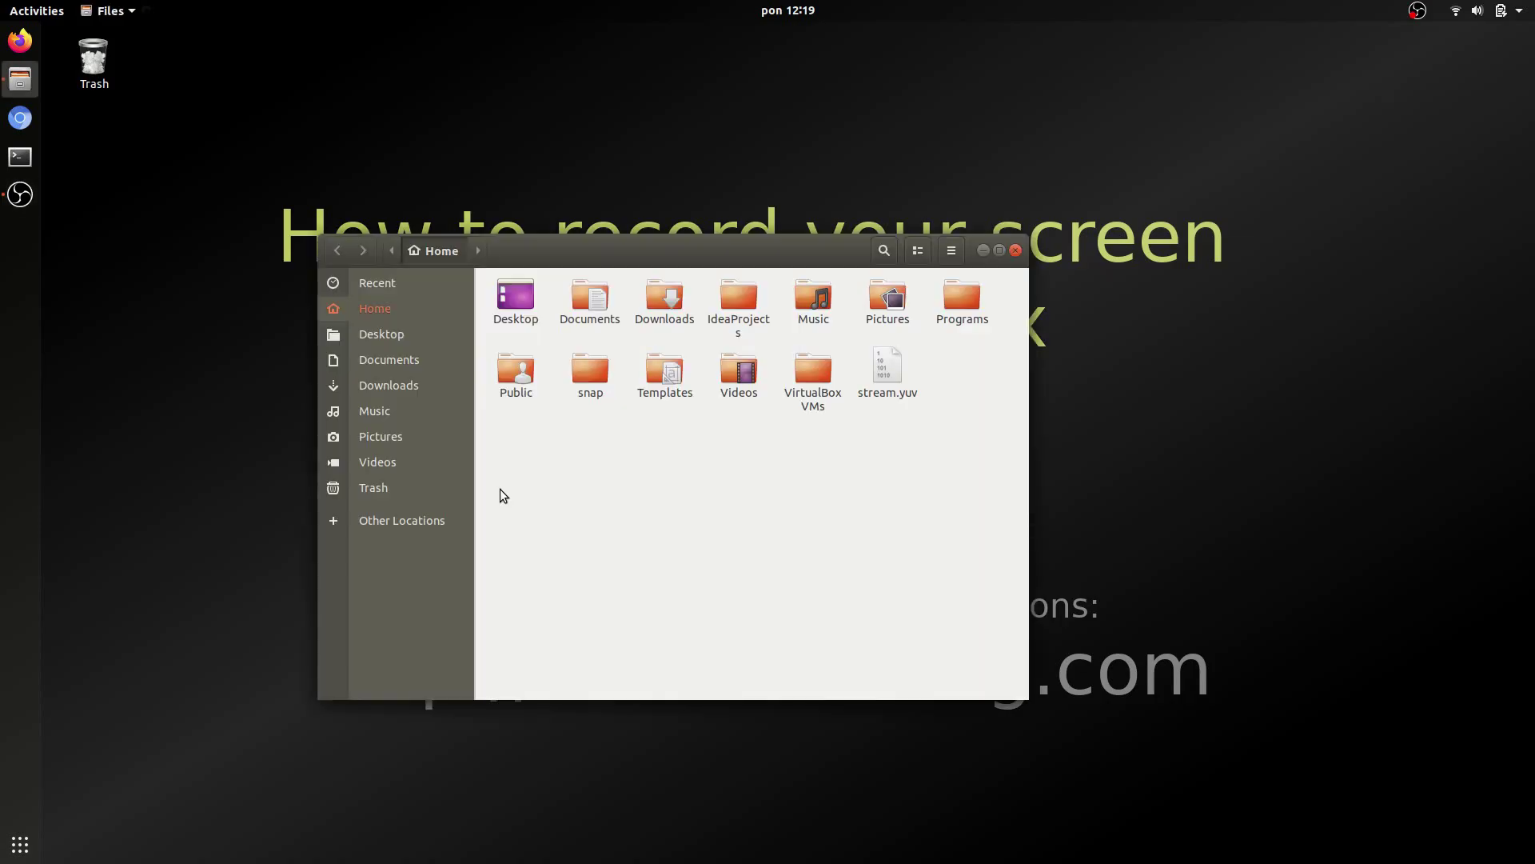
left_click(390, 466)
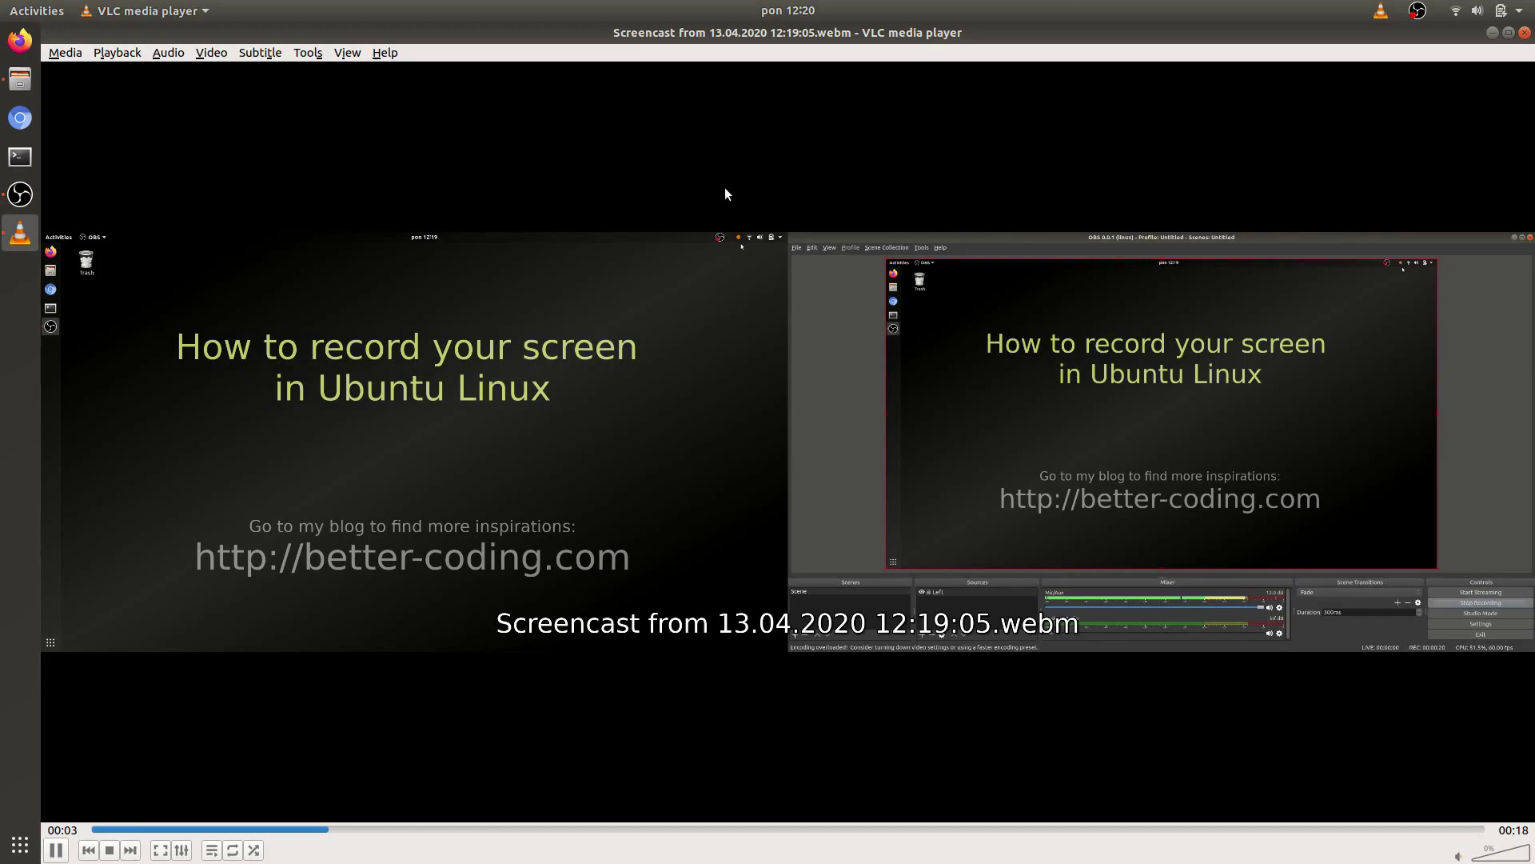
Skip ahead three times through the .webm screencast playing in VLC.
key("shift+Right")
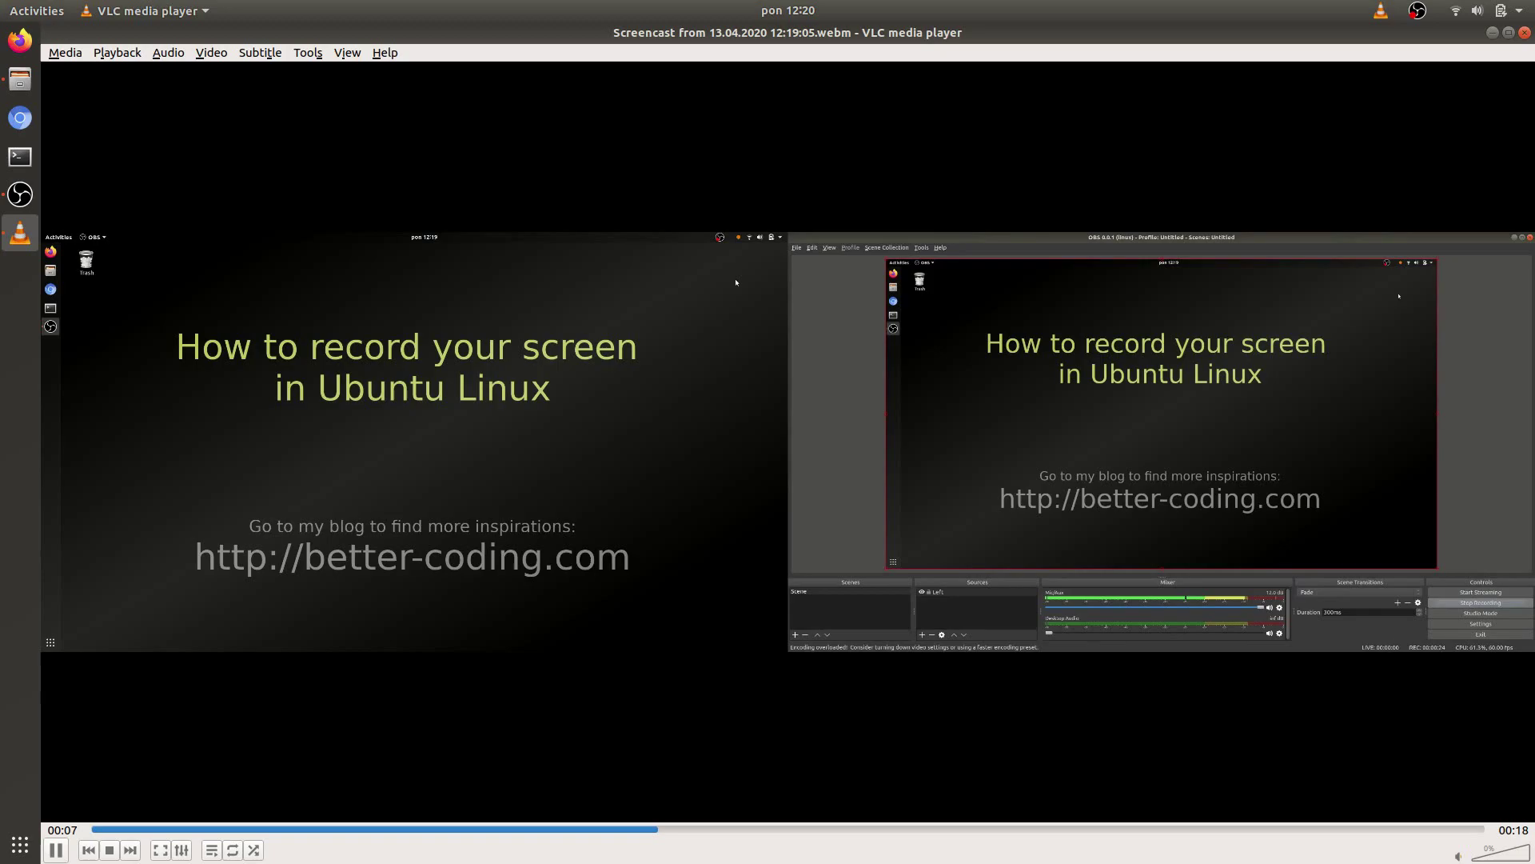
key("shift+Right")
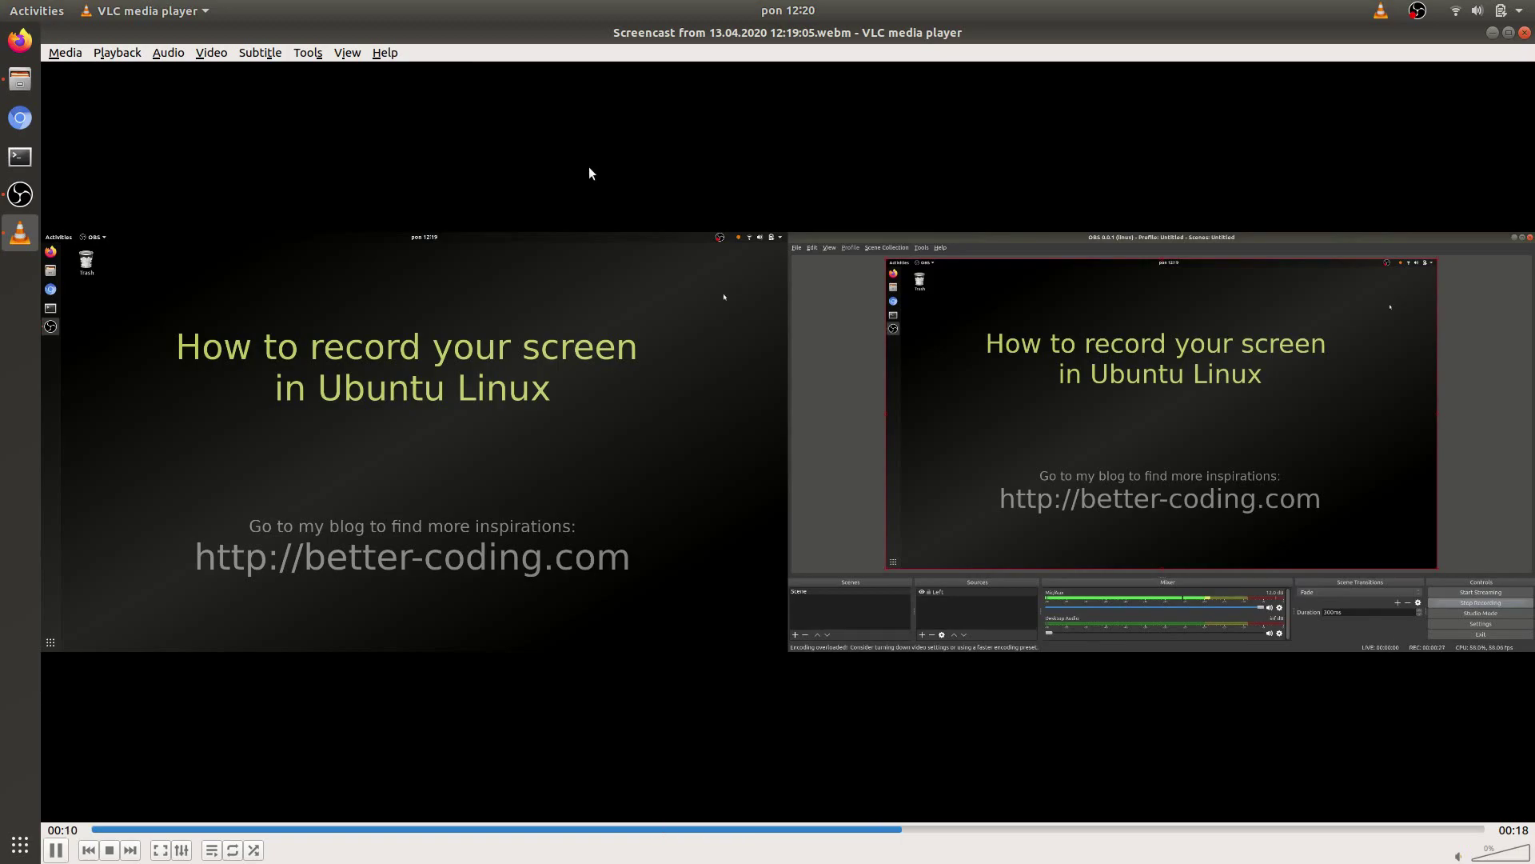
key("shift+Right")
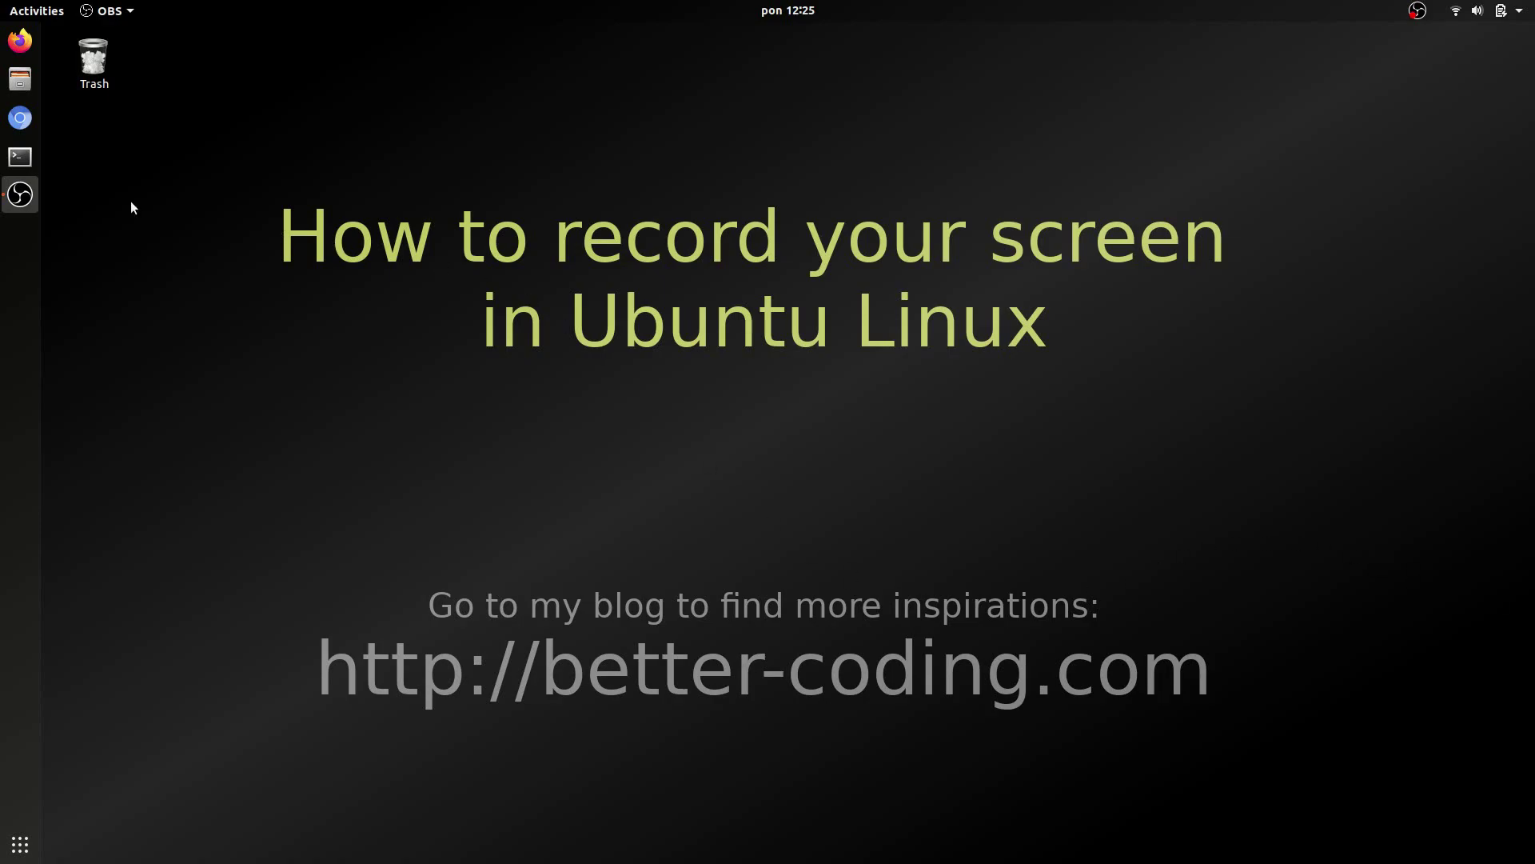
In a new terminal, run sudo apt-get install simplescreenrecorder and enter the administrator password.
left_click(27, 165)
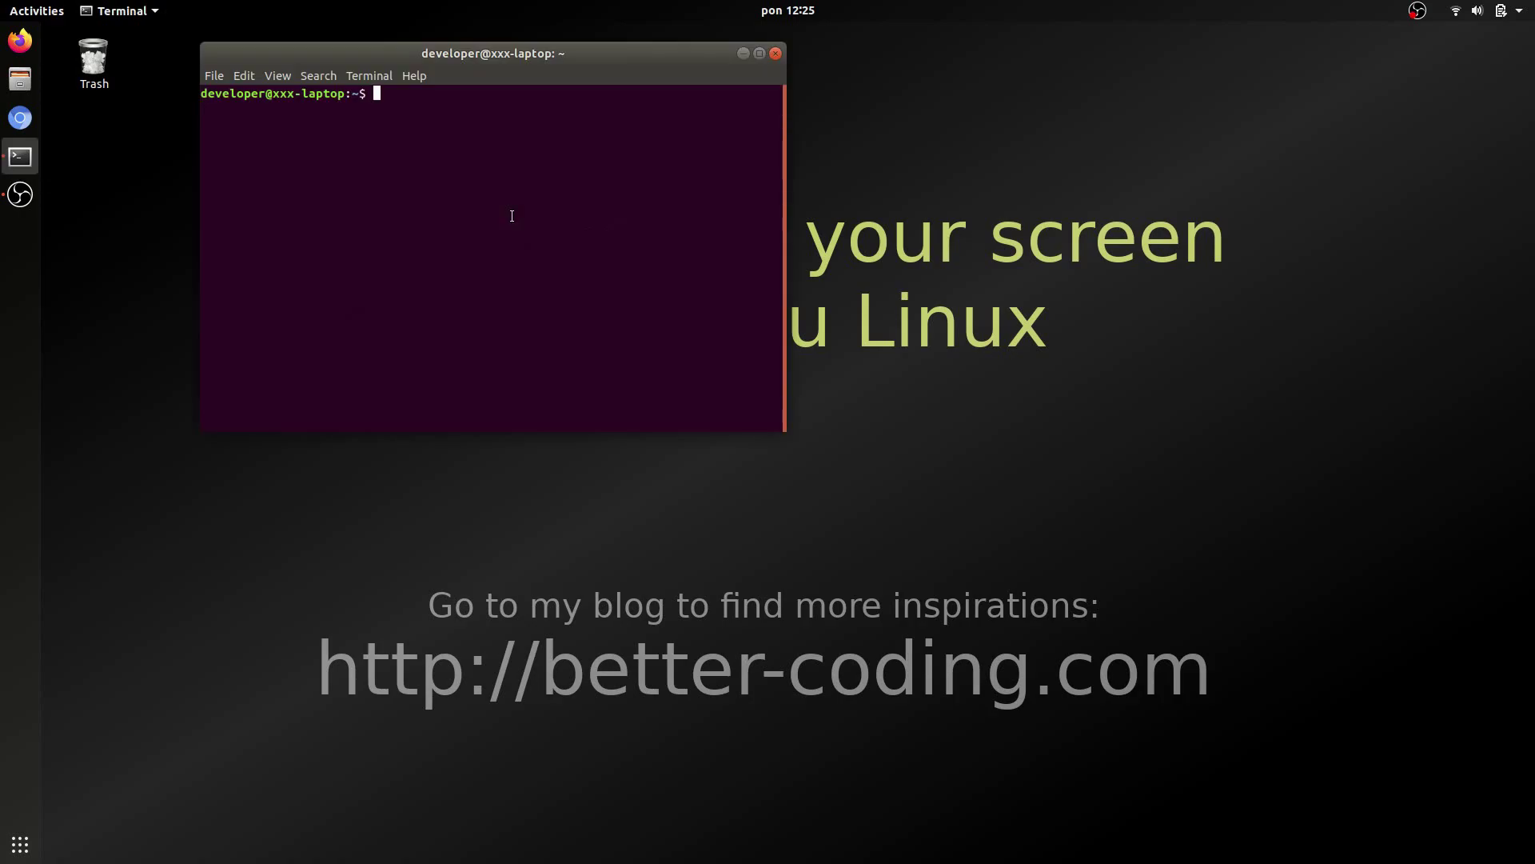
type("sudo apt-get install simpl")
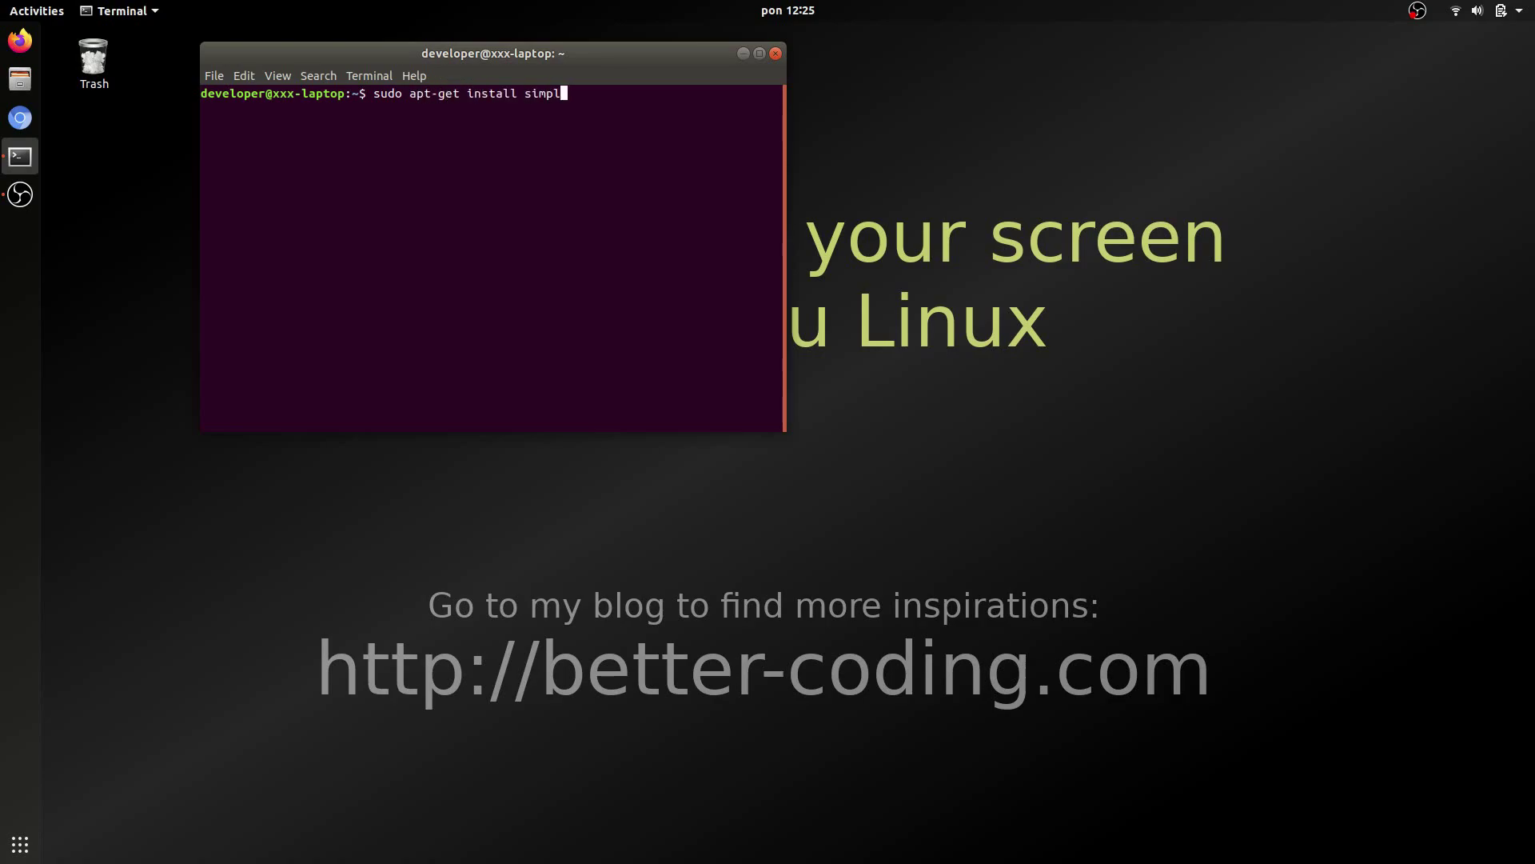
type("esc")
key("Tab")
key("Return")
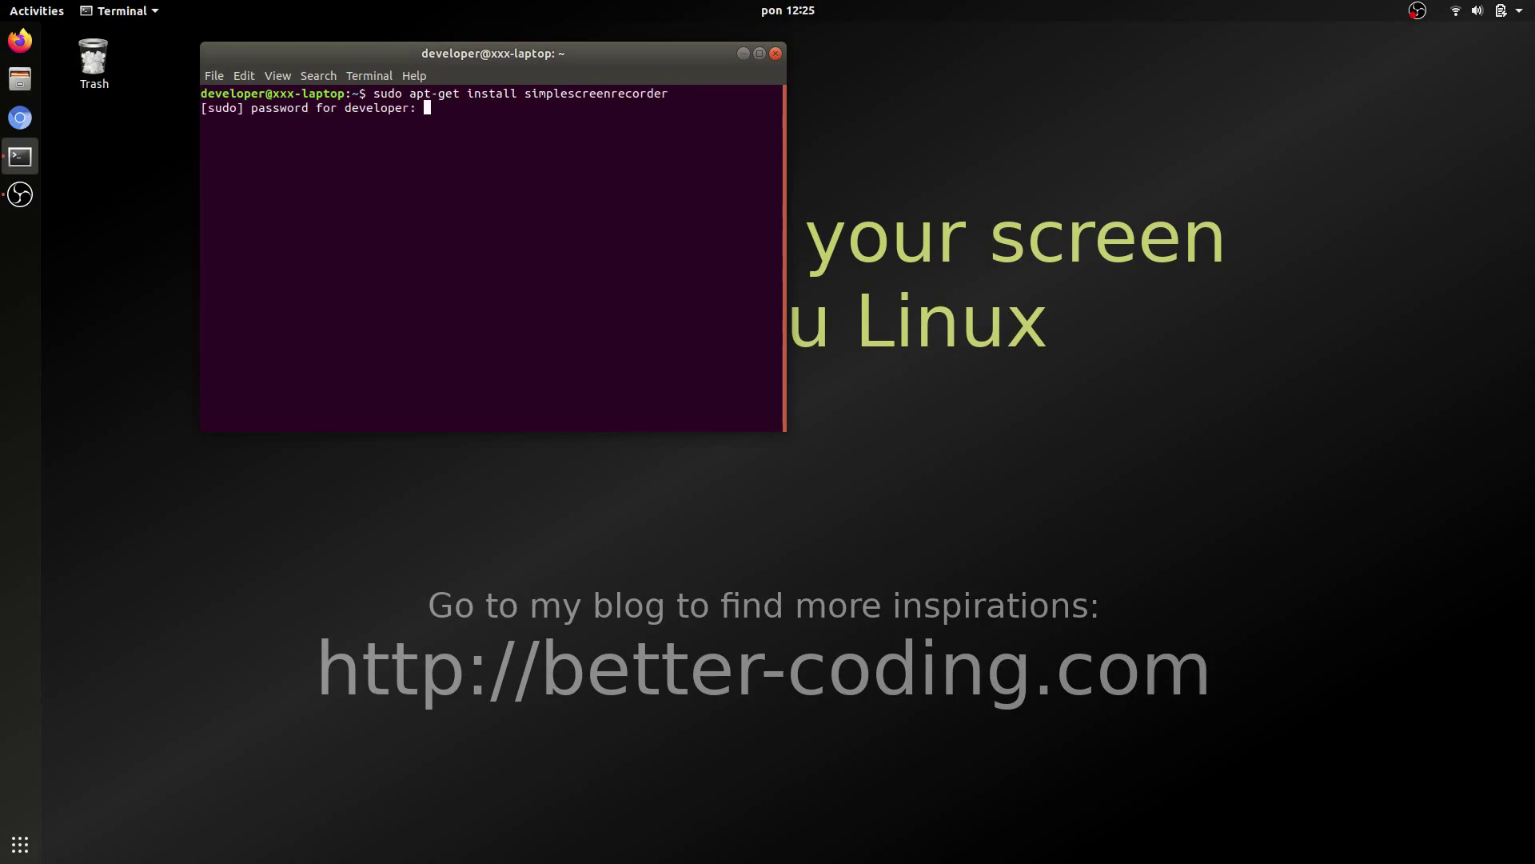
key("Return")
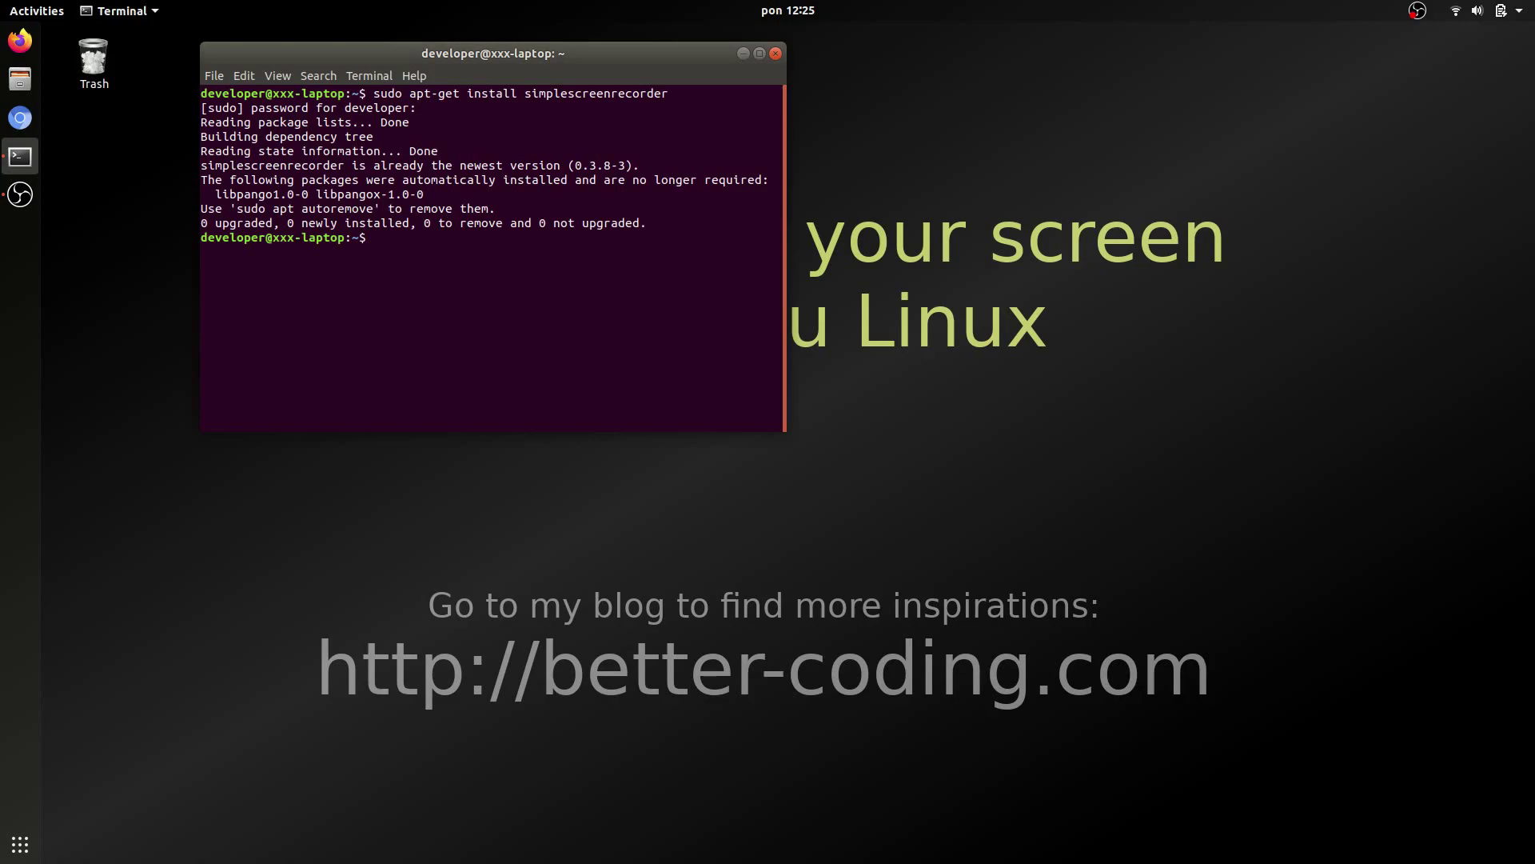
Close the terminal and launch SimpleScreenRecorder from the Activities search.
left_click(743, 52)
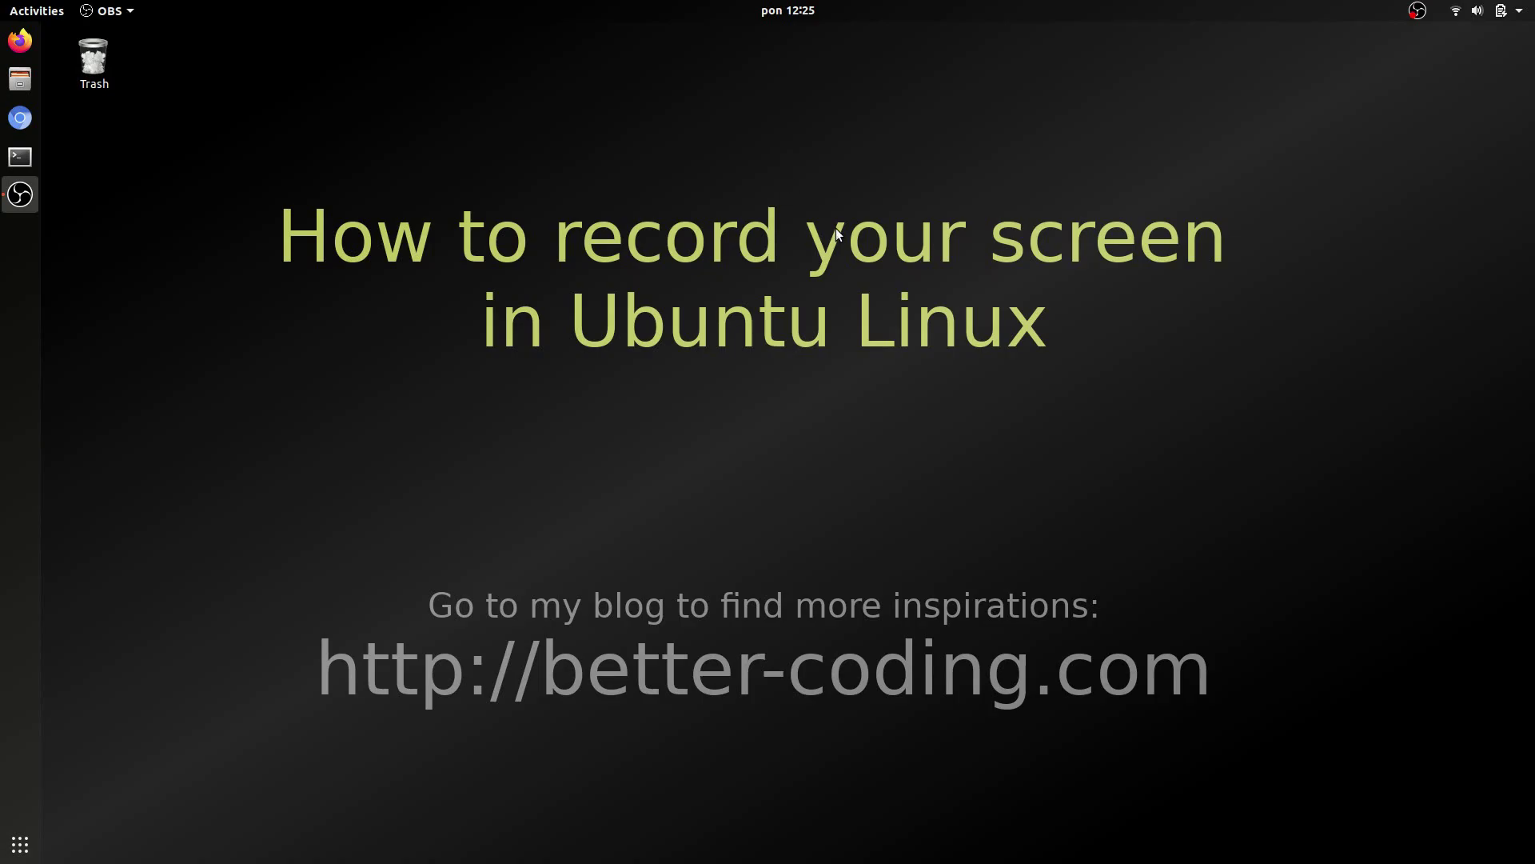
key("super")
type("siml")
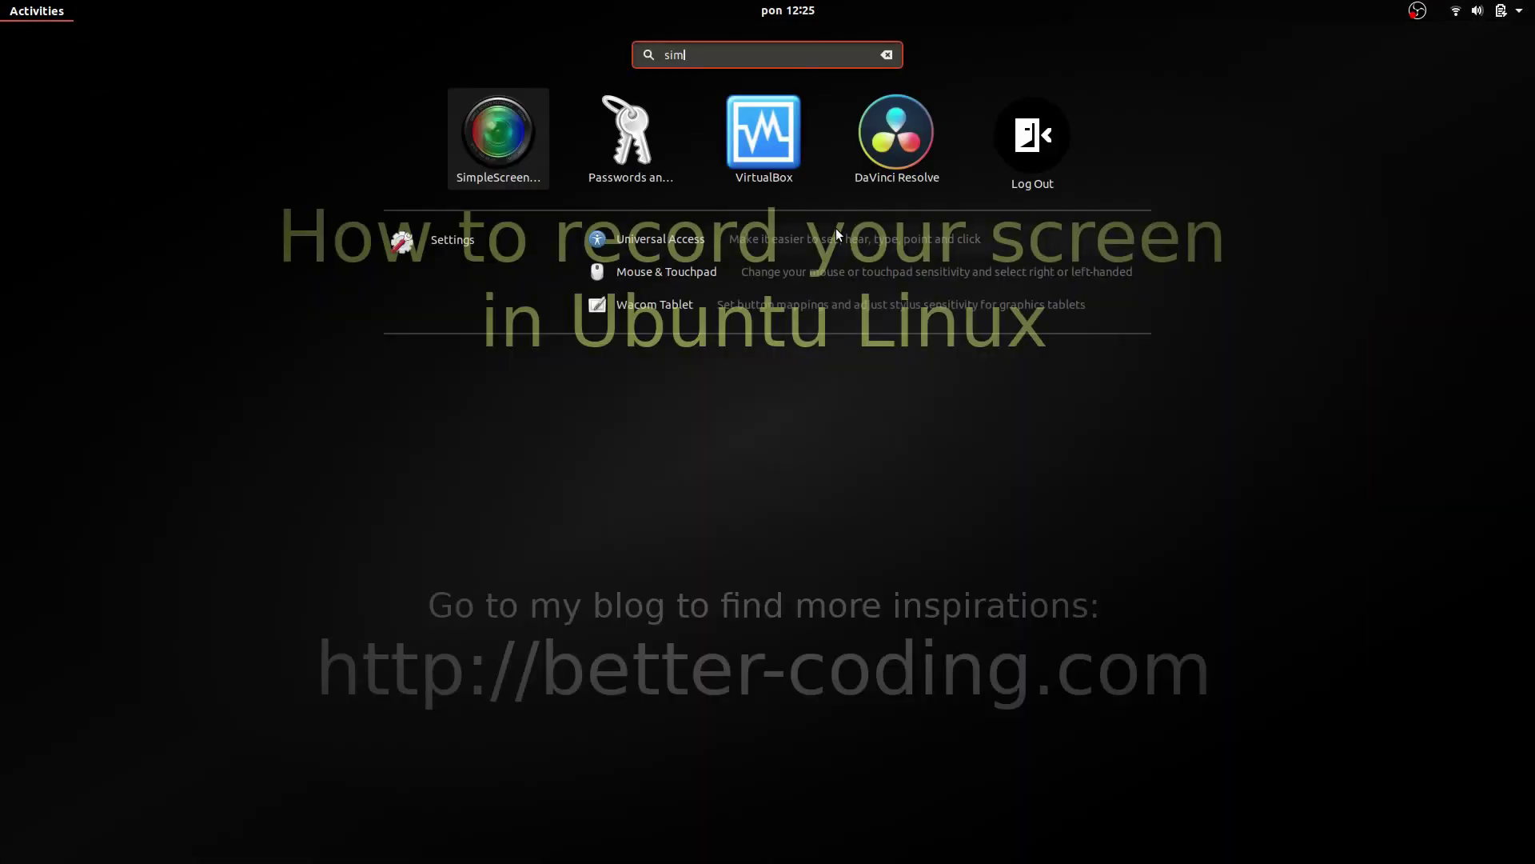
type("ple")
key("Return")
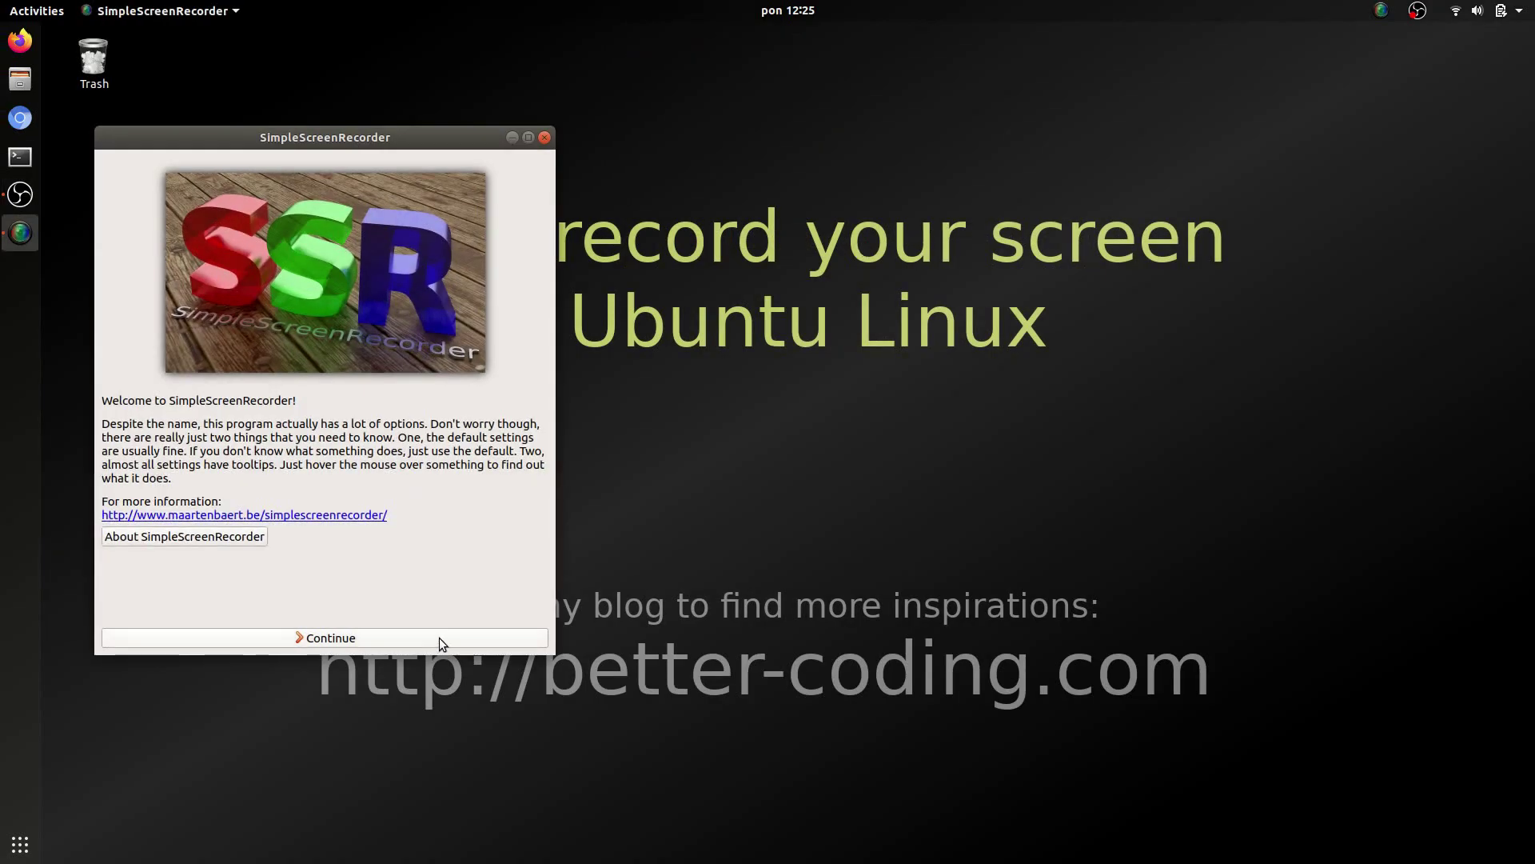
Choose to record only Screen 1 at 1920x1080 and advance to the output settings.
left_click(439, 636)
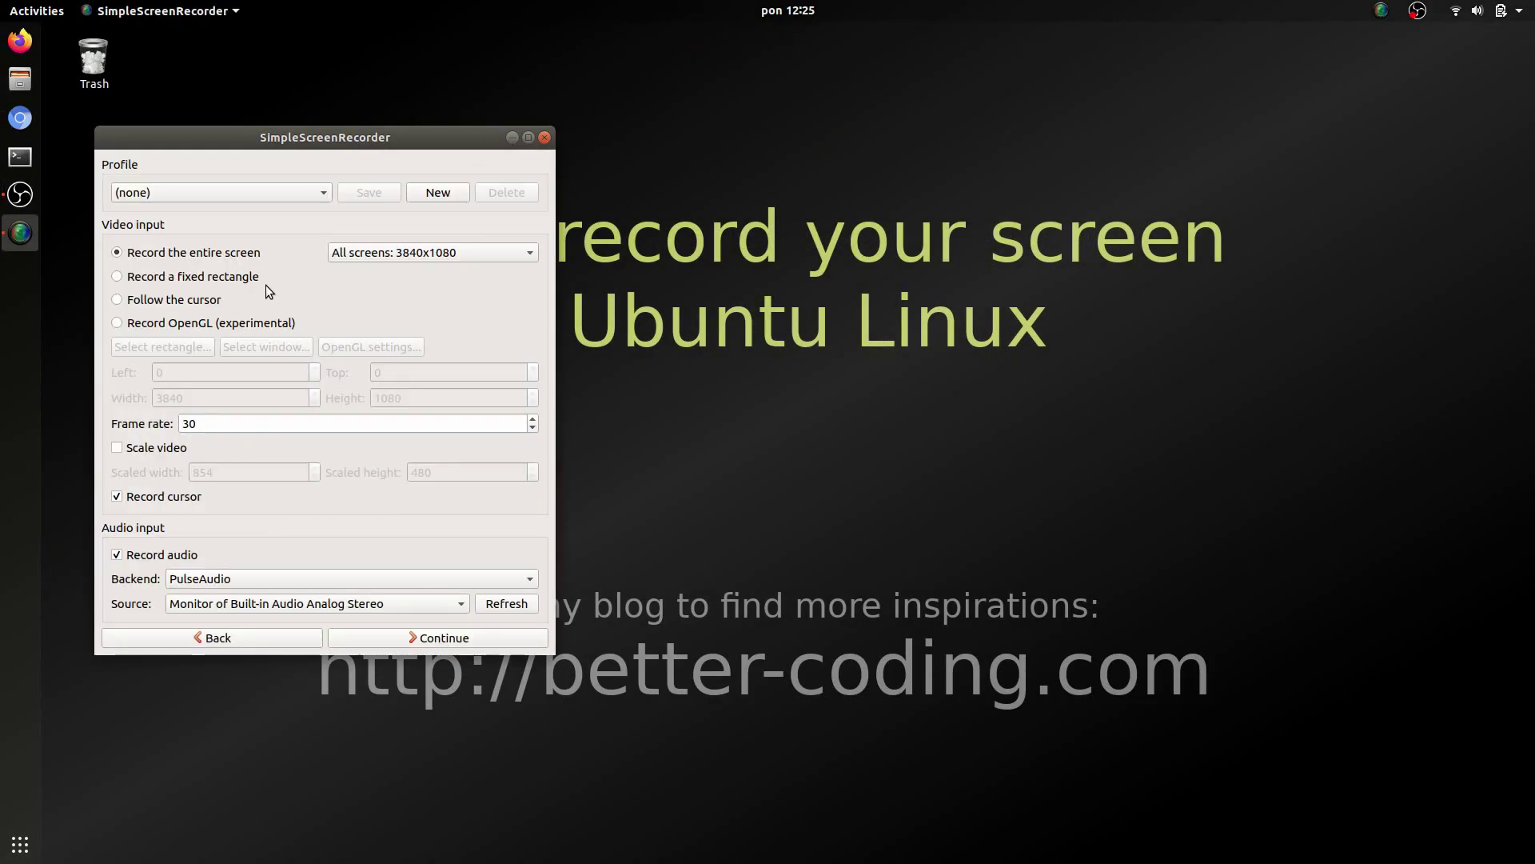
left_click(376, 258)
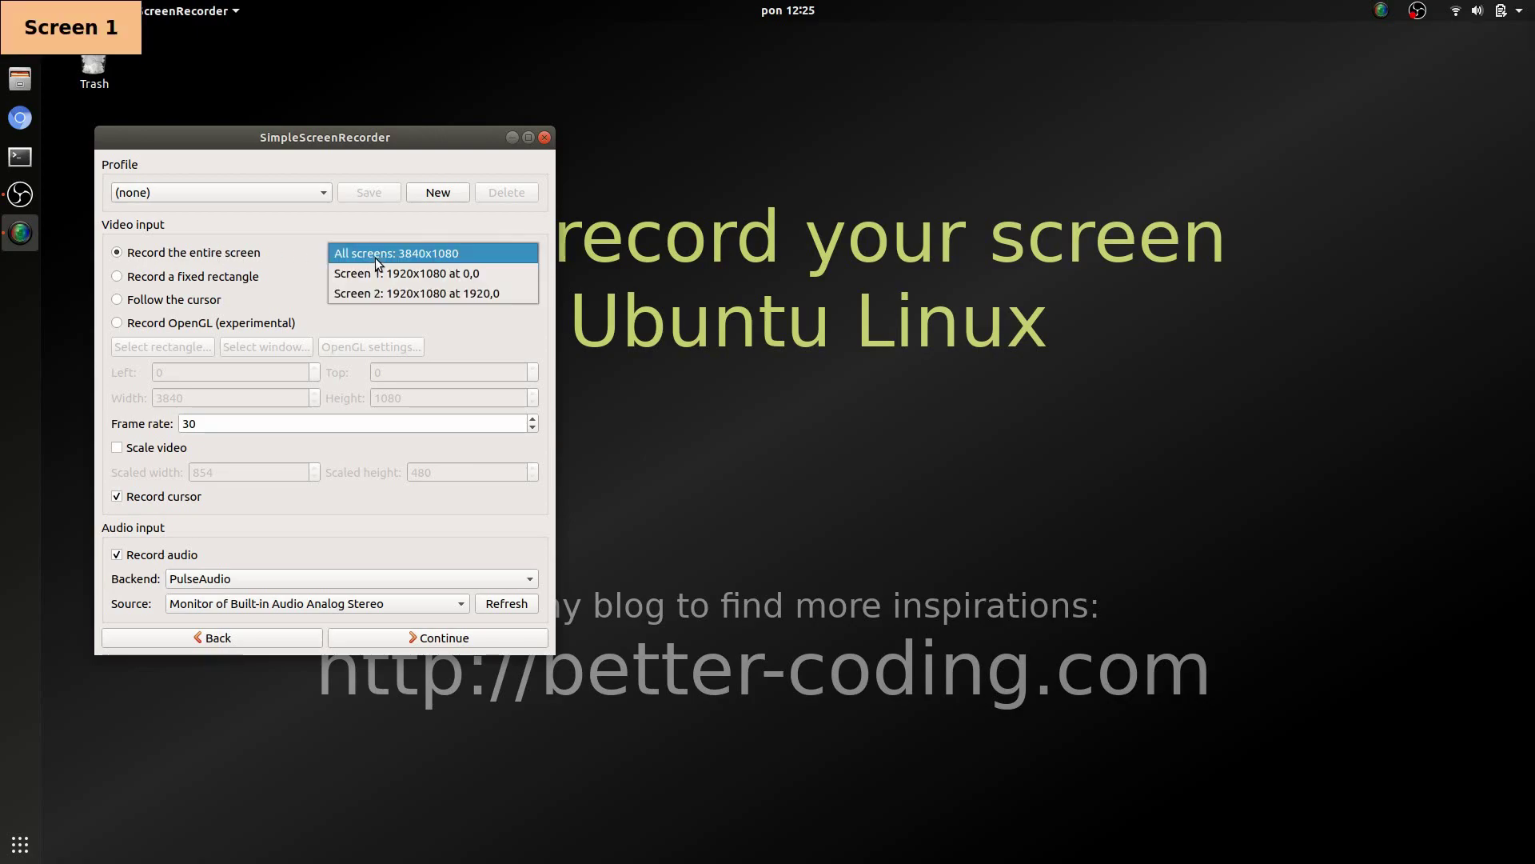
left_click(449, 274)
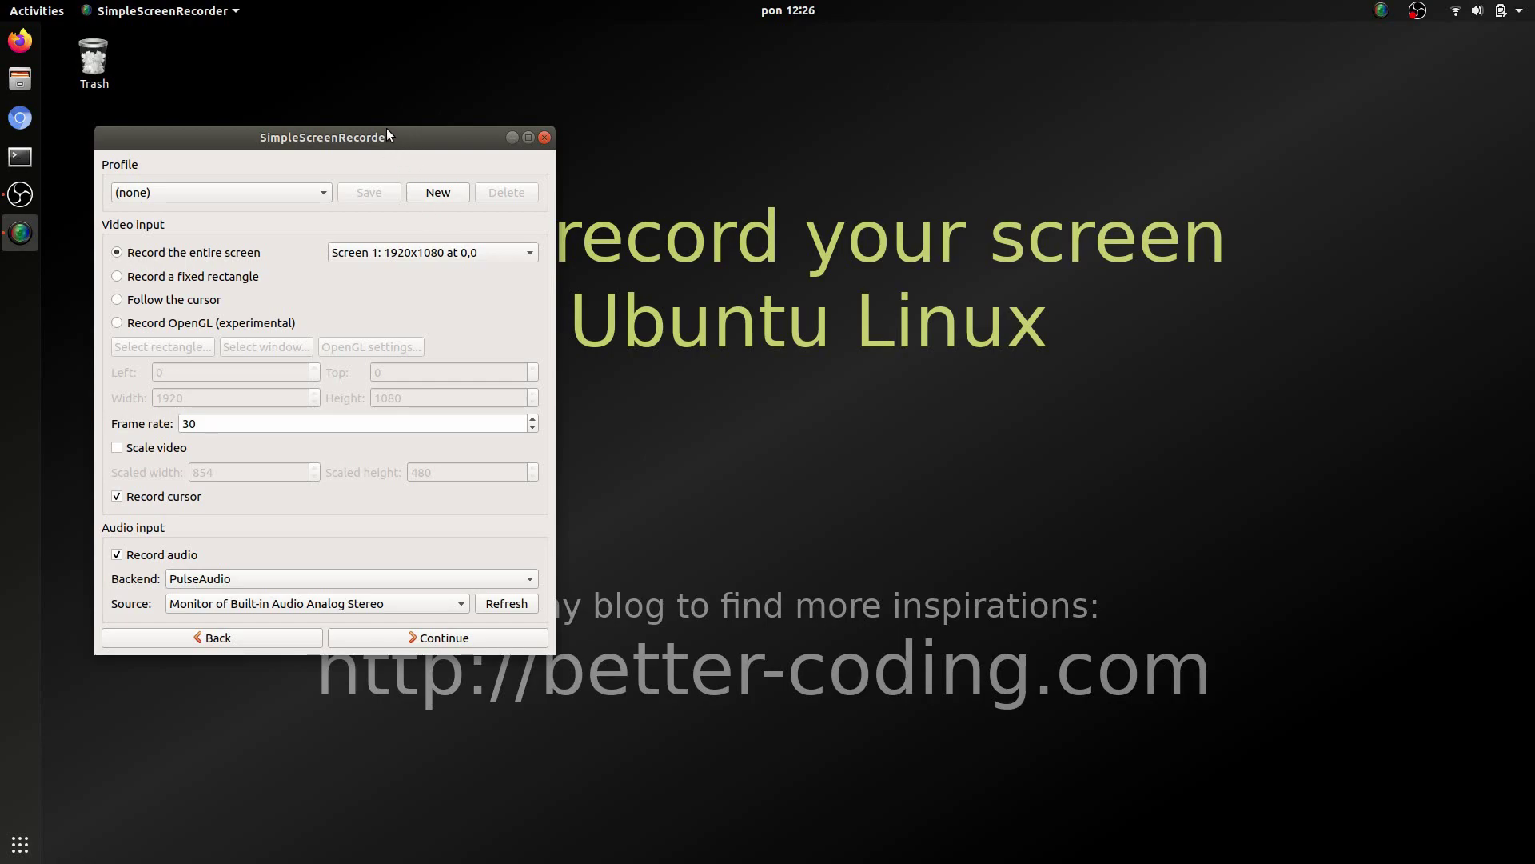
left_click_drag(386, 135, 566, 95)
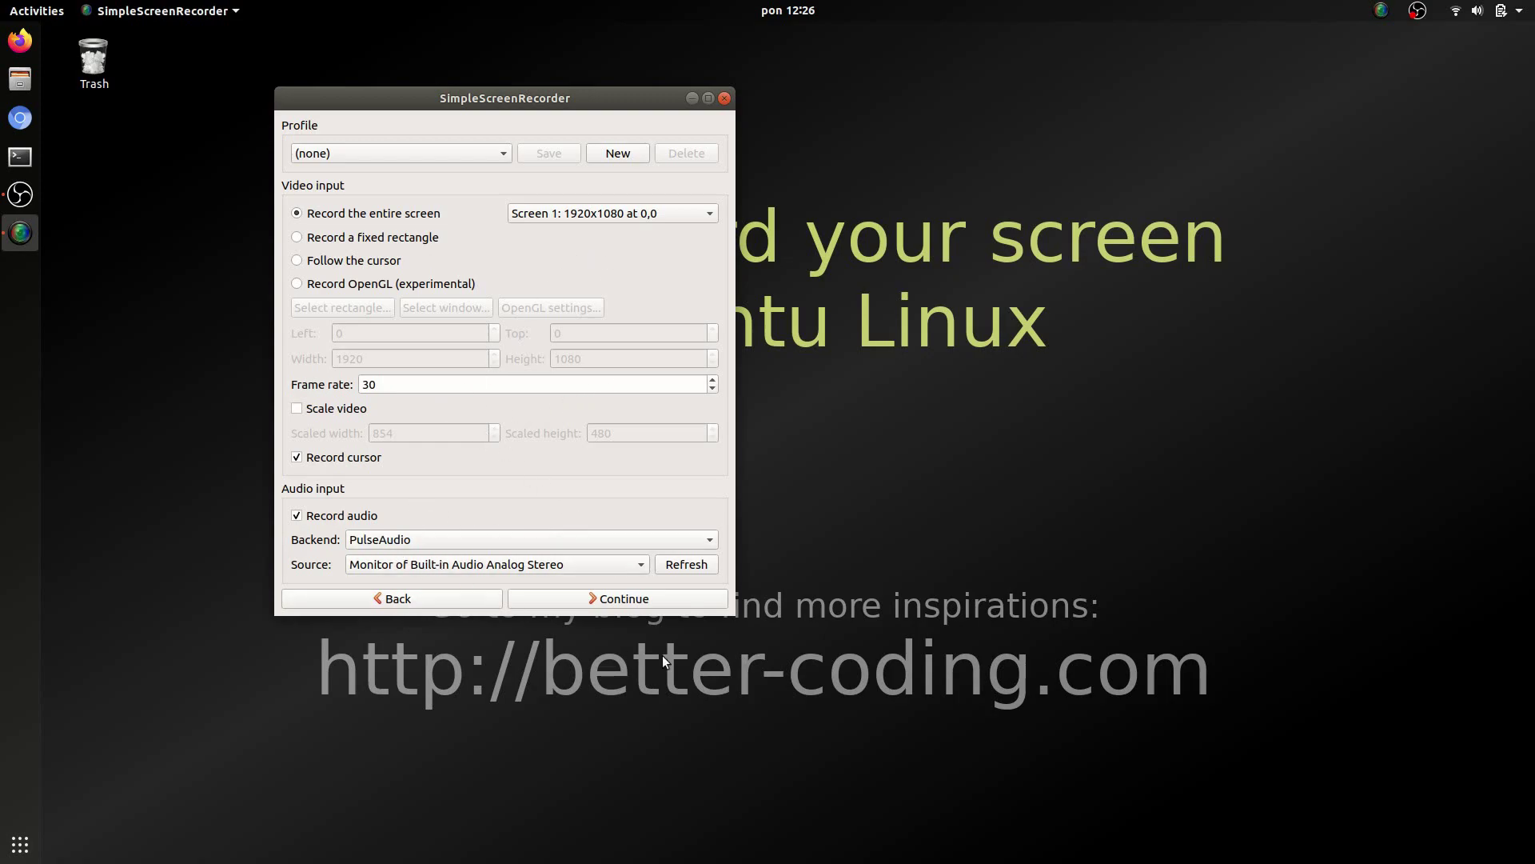
left_click(654, 599)
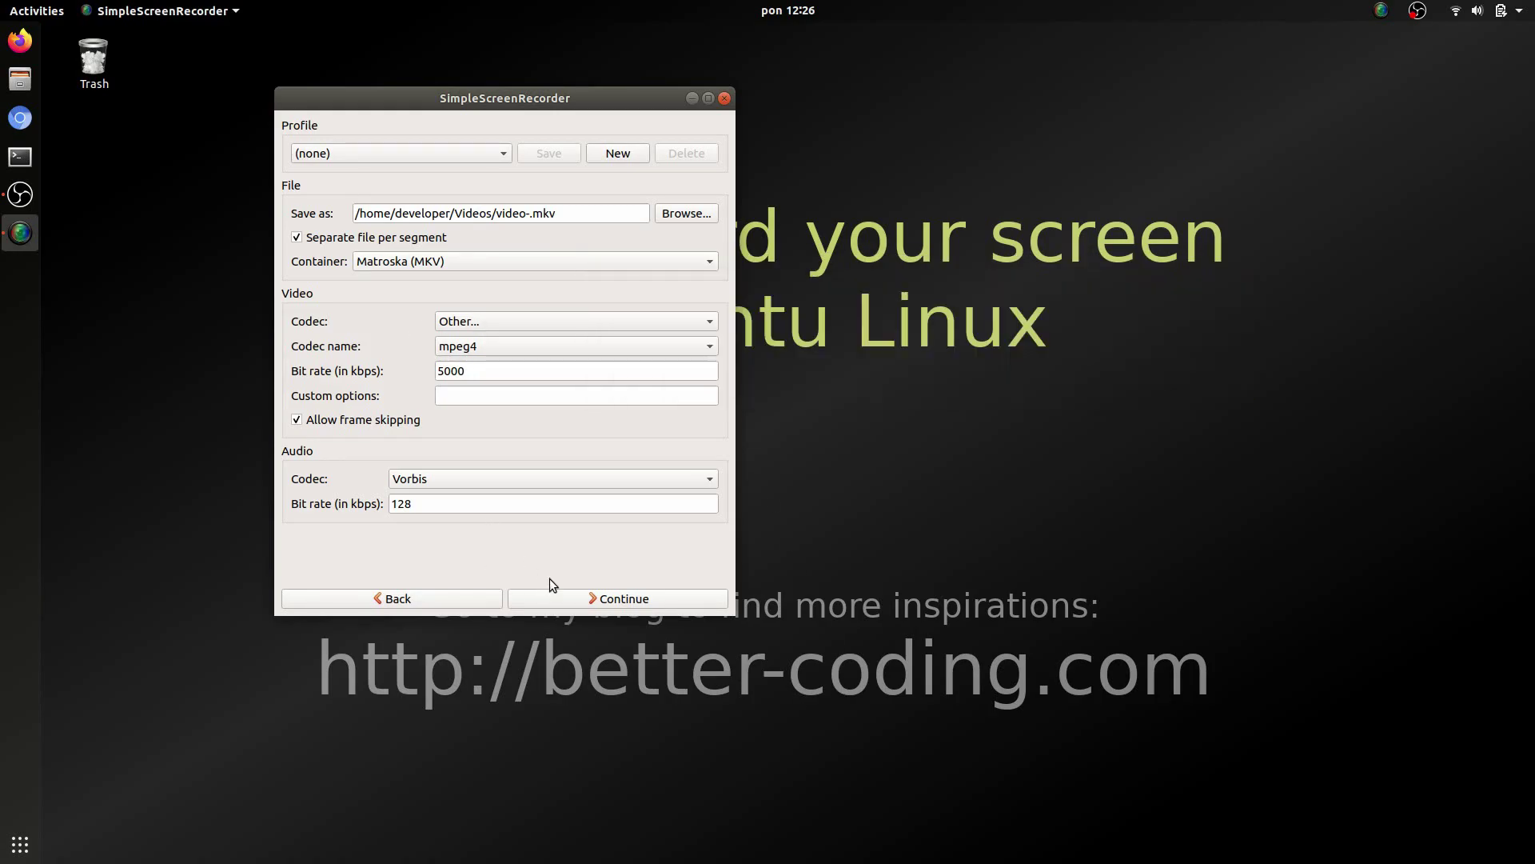
Go to the recording page, start recording, and hide the recorder window.
left_click(598, 605)
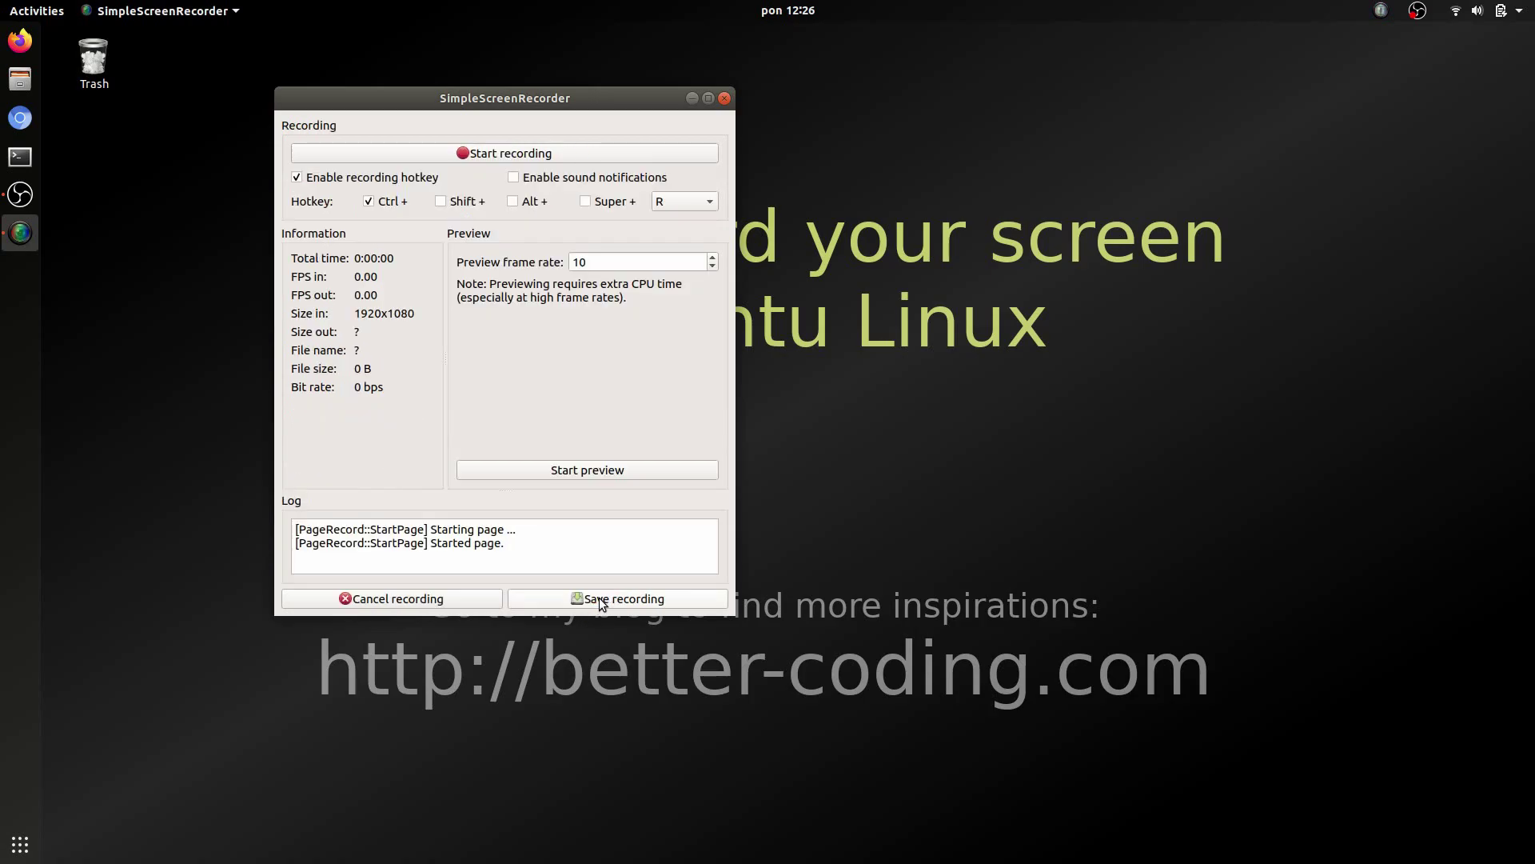
left_click(624, 162)
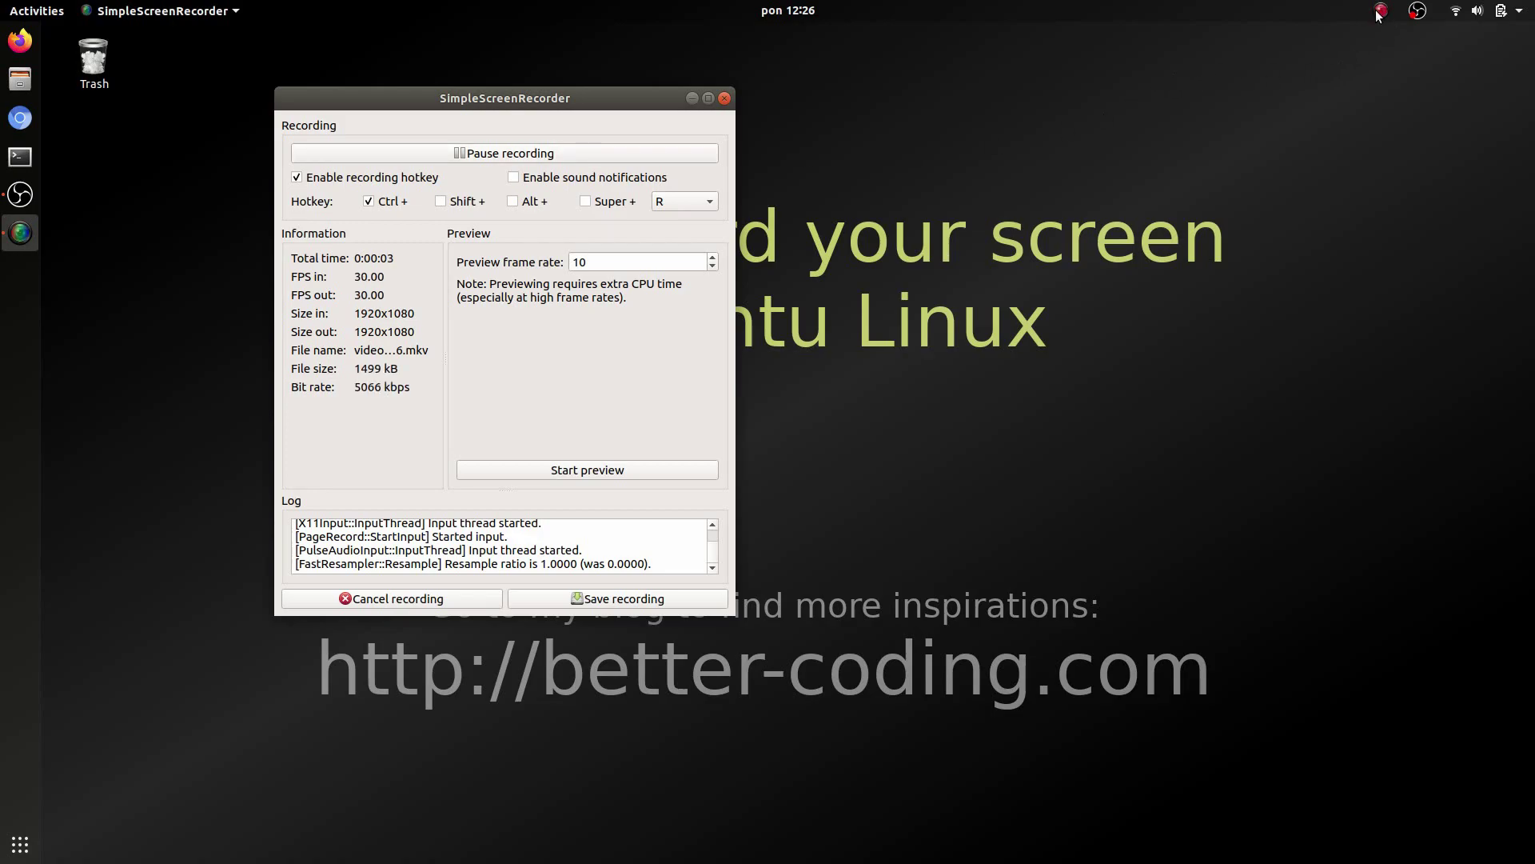
left_click(692, 99)
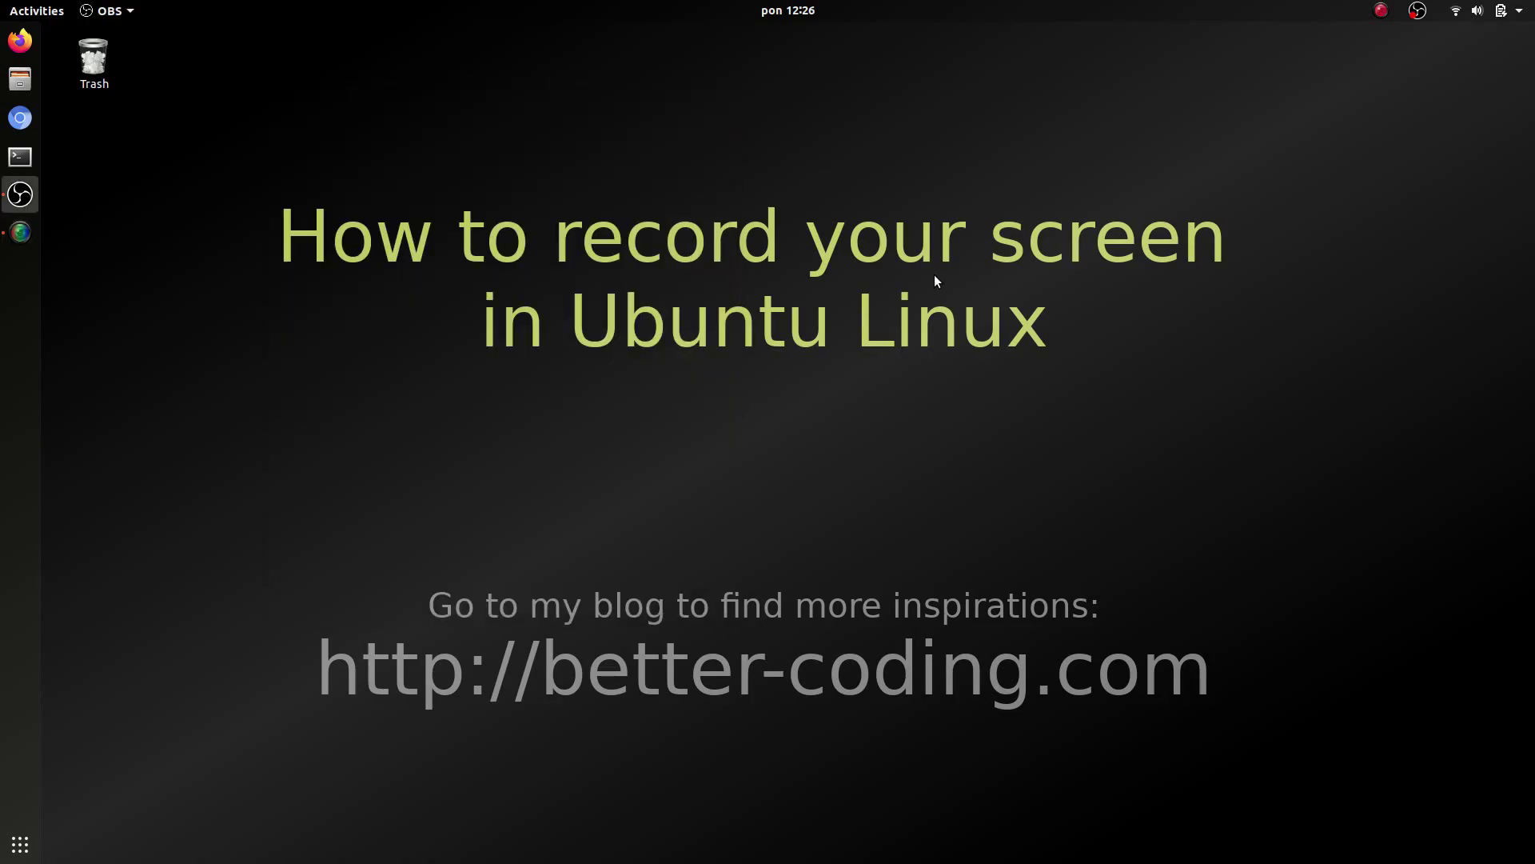
Open, move and close a terminal window during capture, then bring up the recorder's tray menu.
left_click(20, 156)
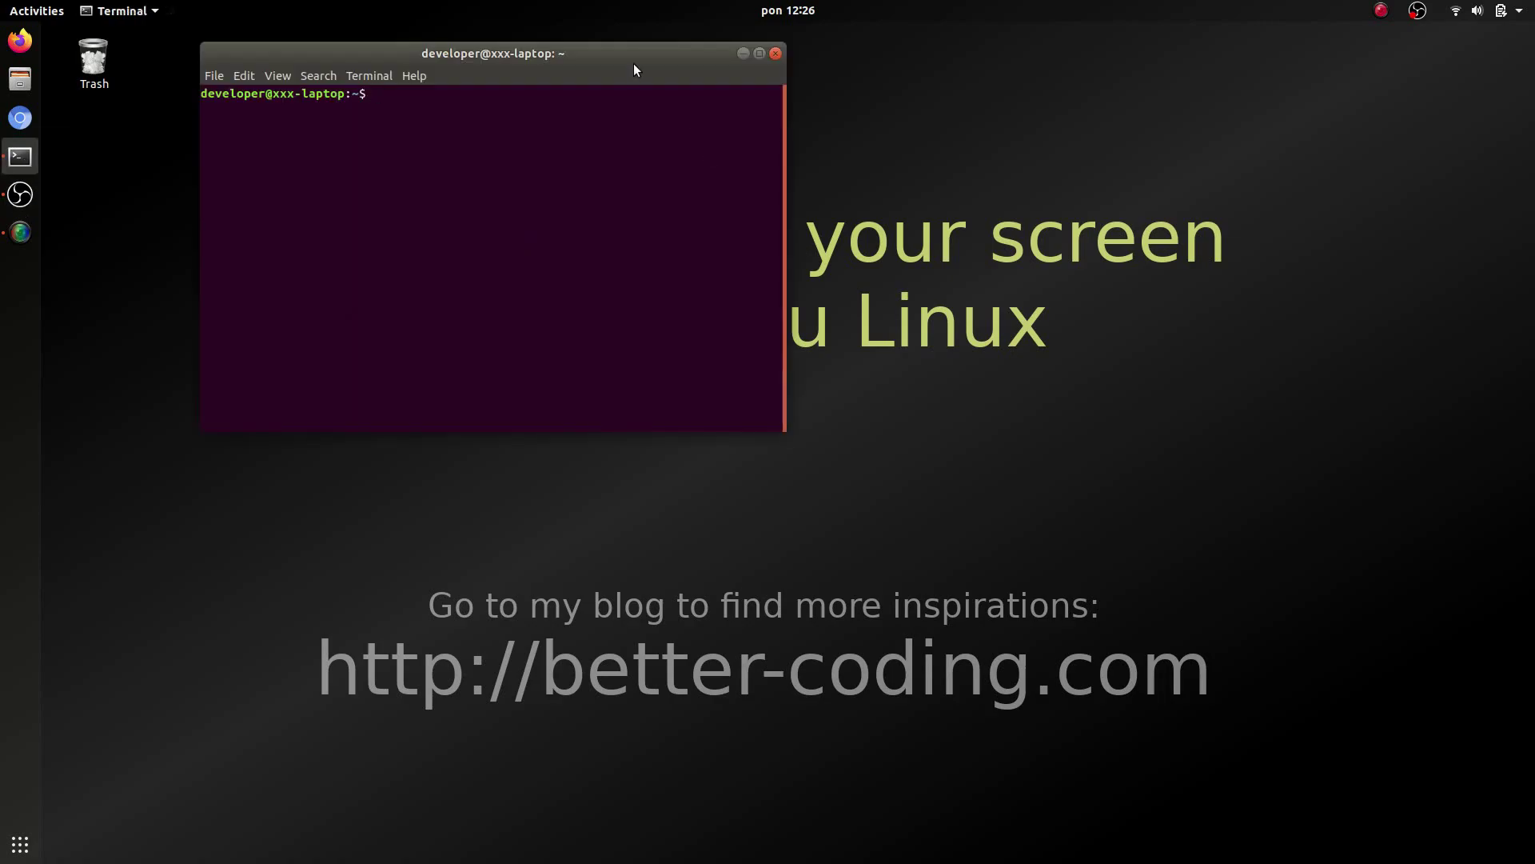
left_click_drag(636, 69, 775, 147)
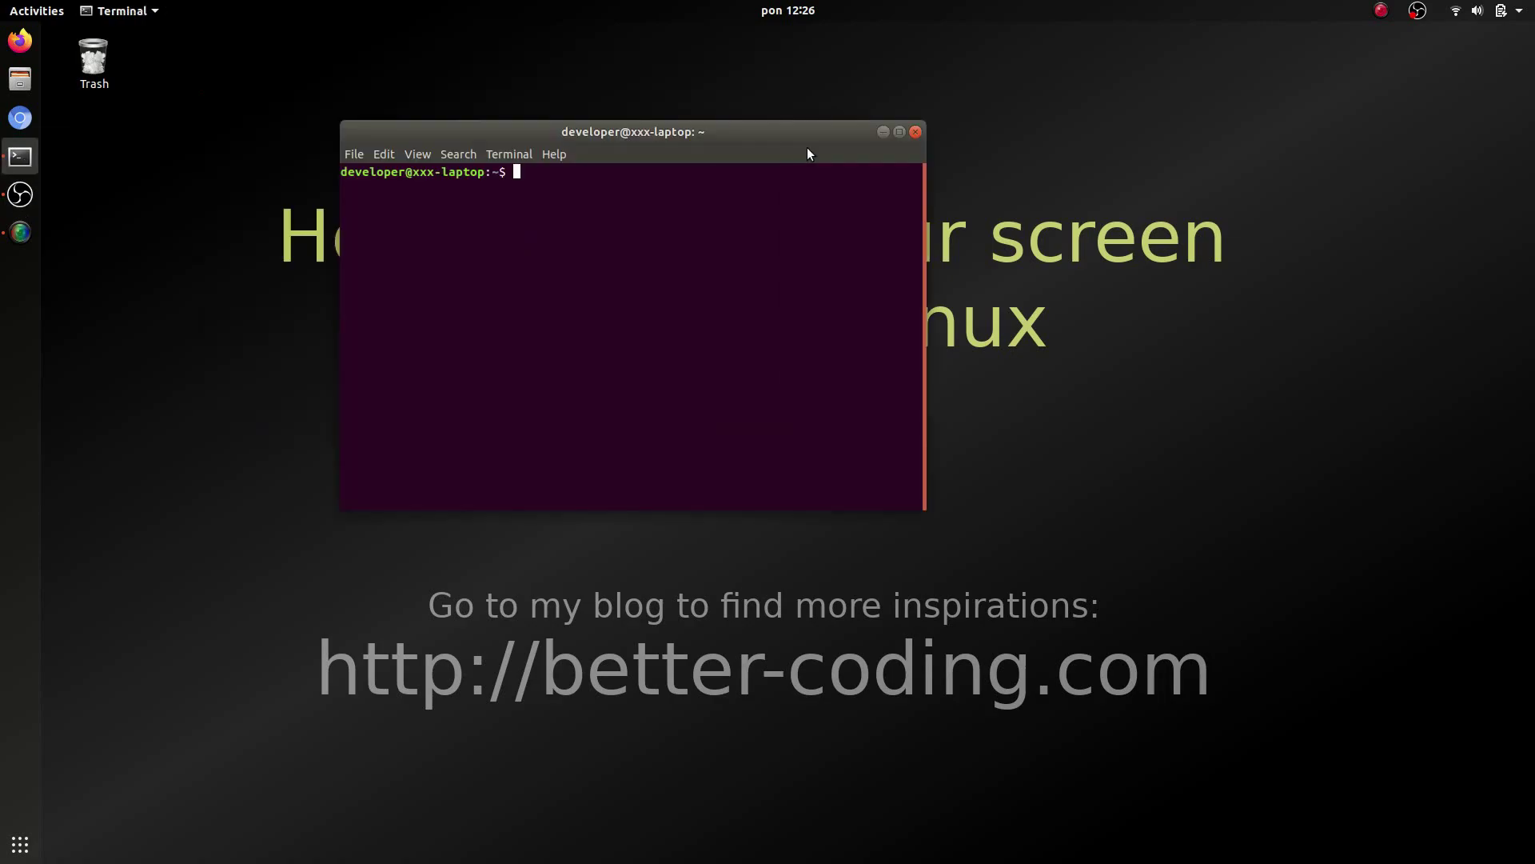
left_click(915, 131)
left_click(1383, 12)
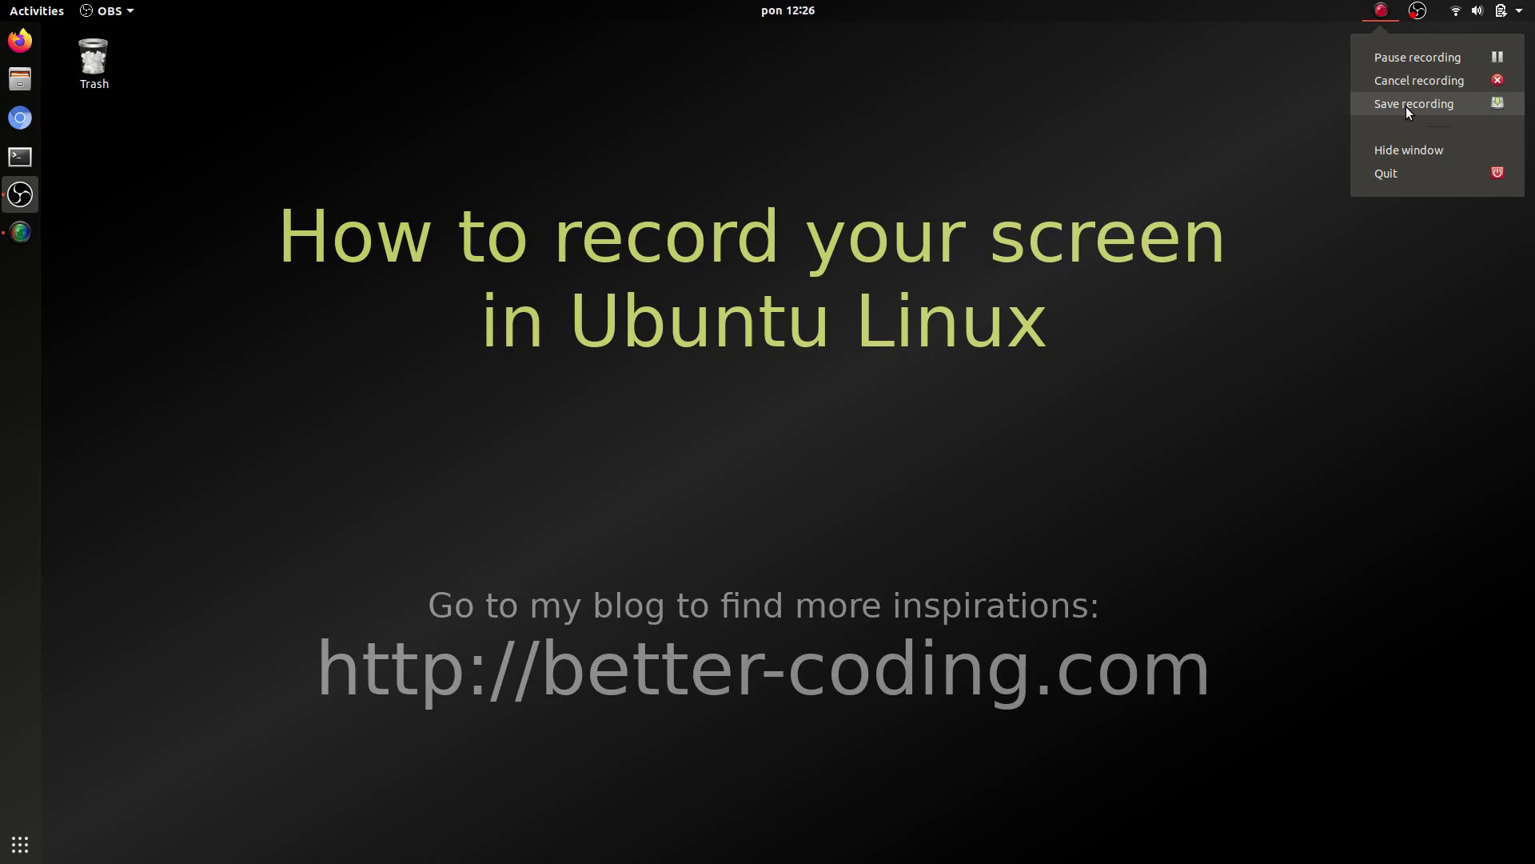
Save the recording, then play video--2020-04-13_12.26.26.mkv from the Videos folder in Files.
left_click(1409, 104)
left_click(20, 78)
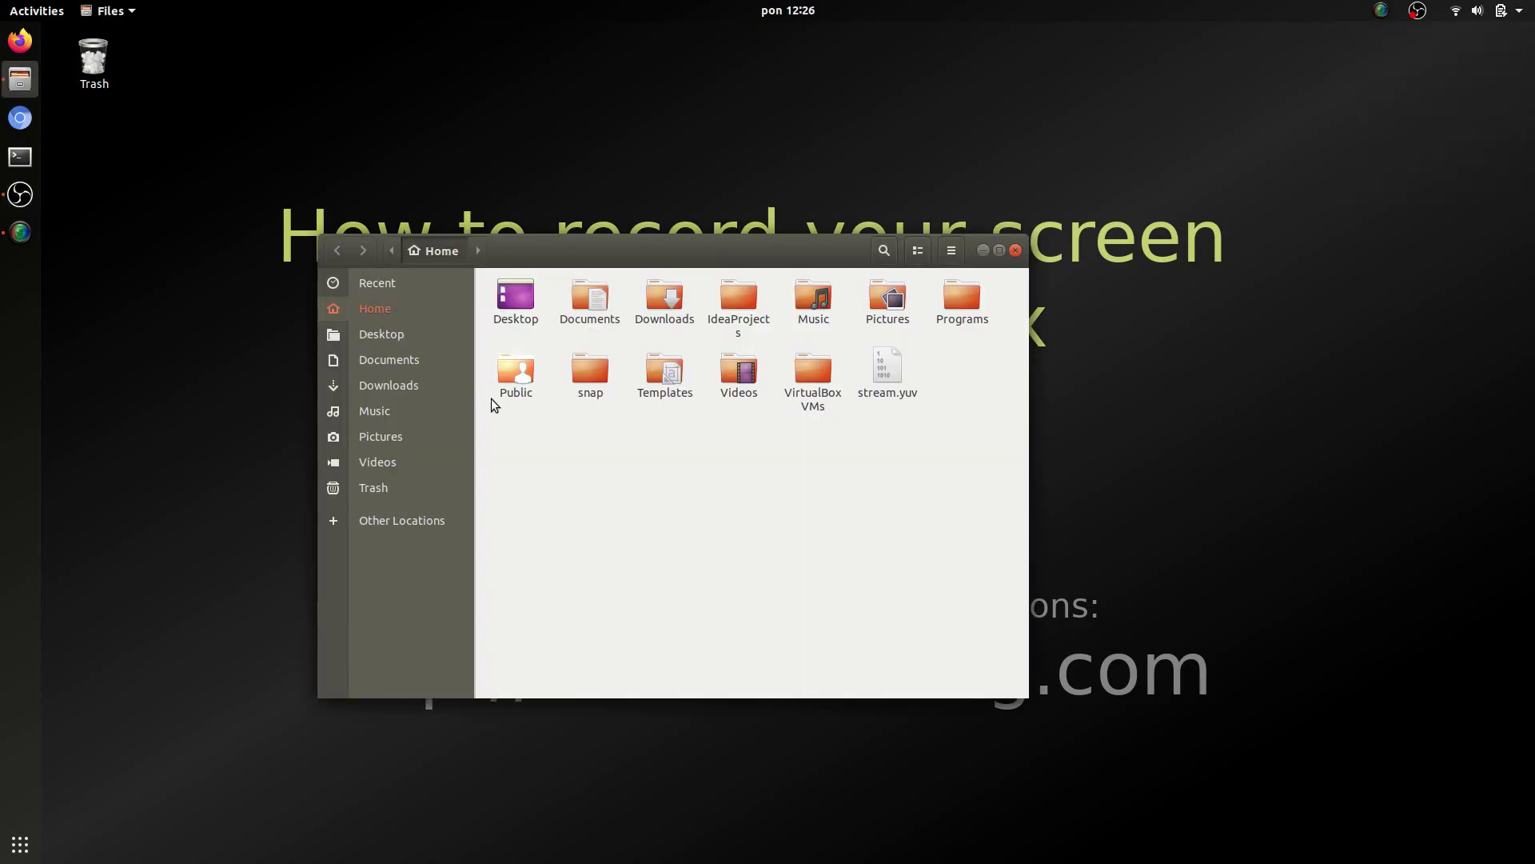
left_click(399, 461)
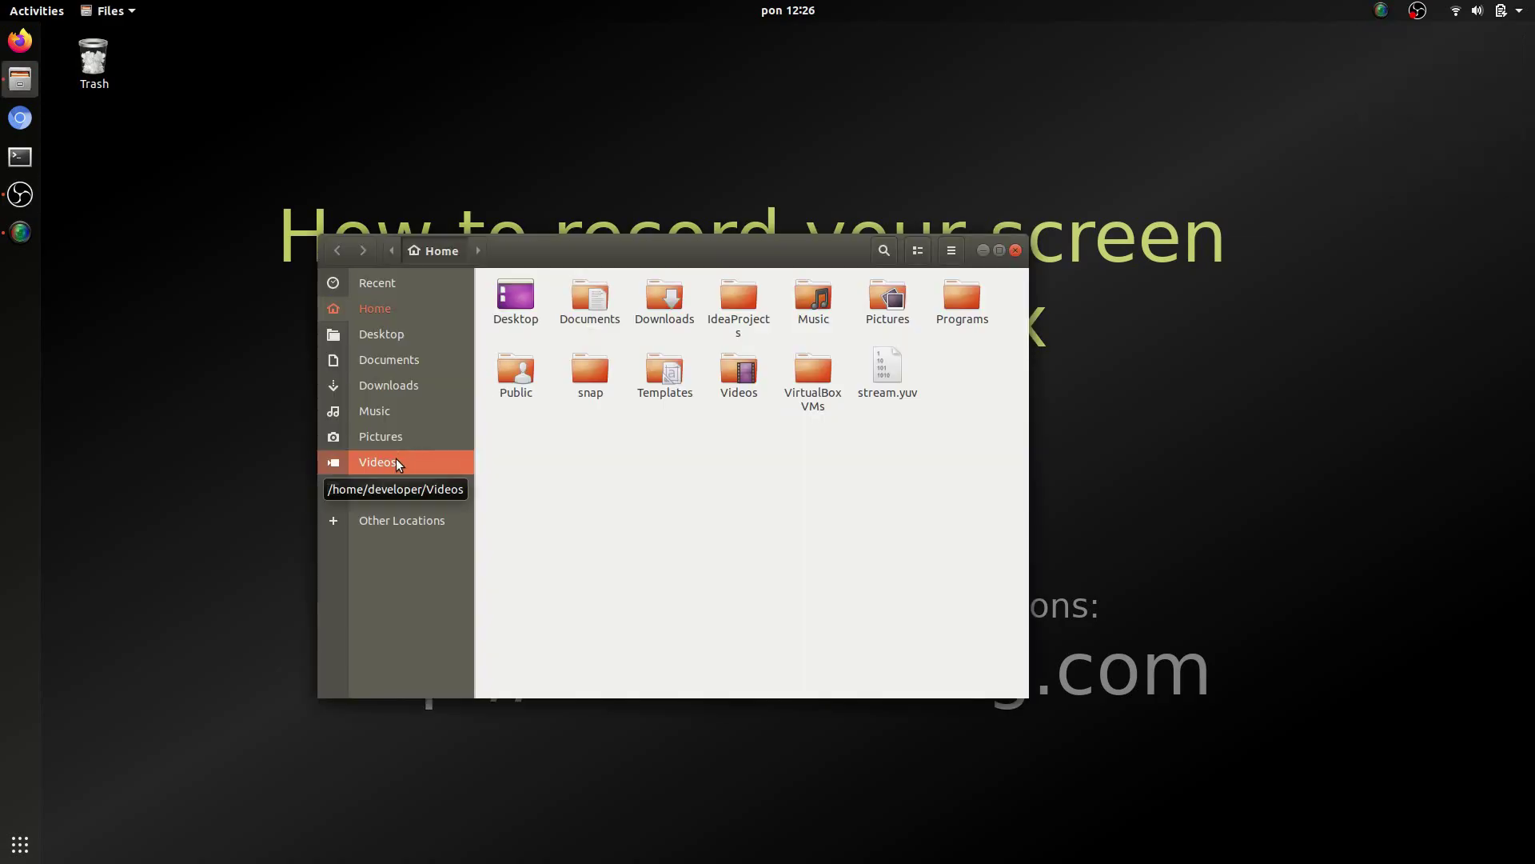
left_click(397, 462)
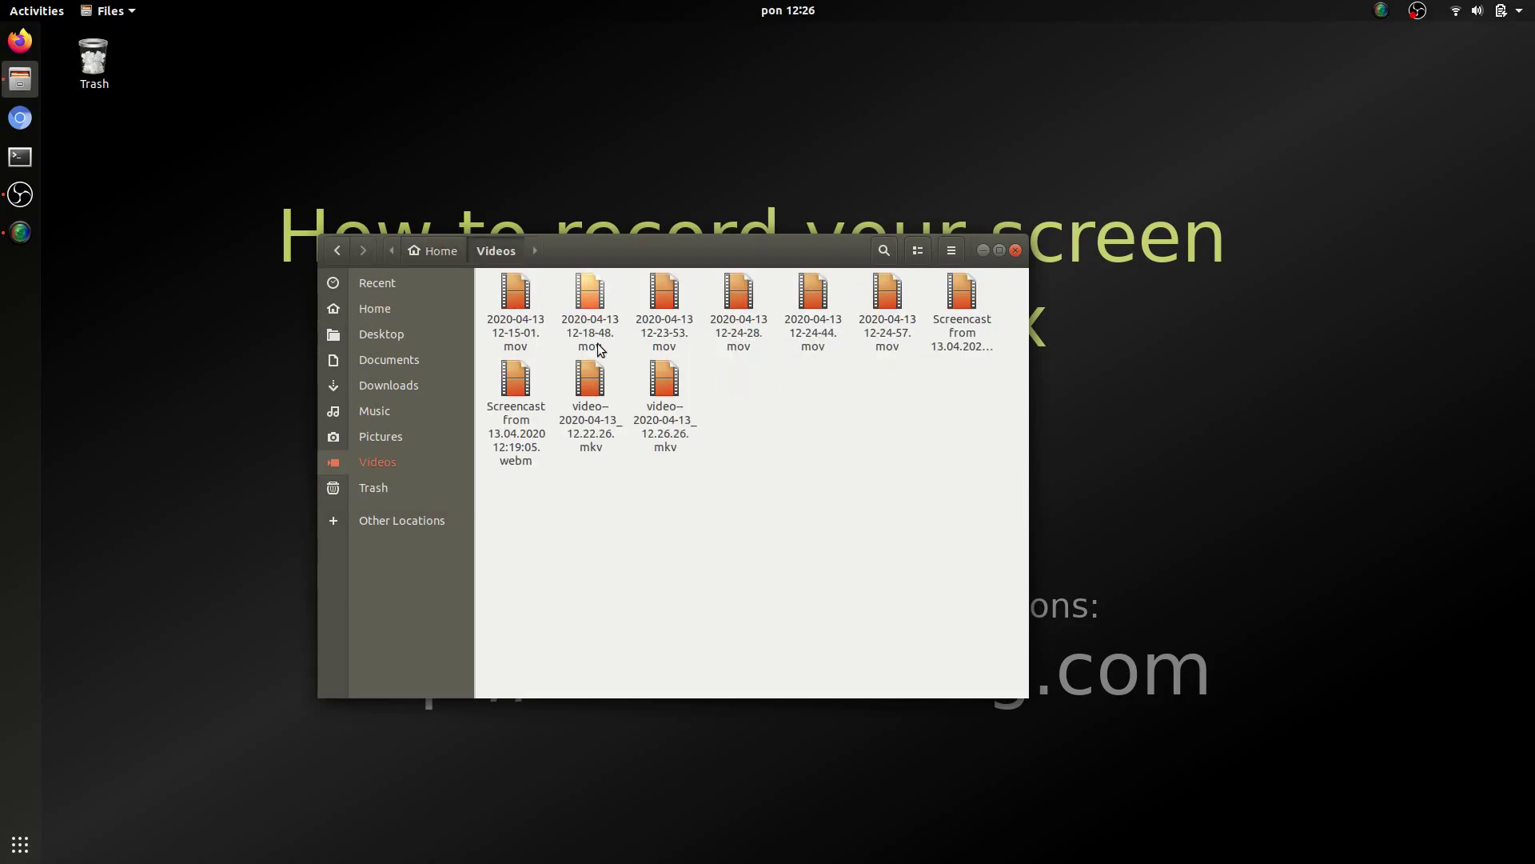
left_click(678, 436)
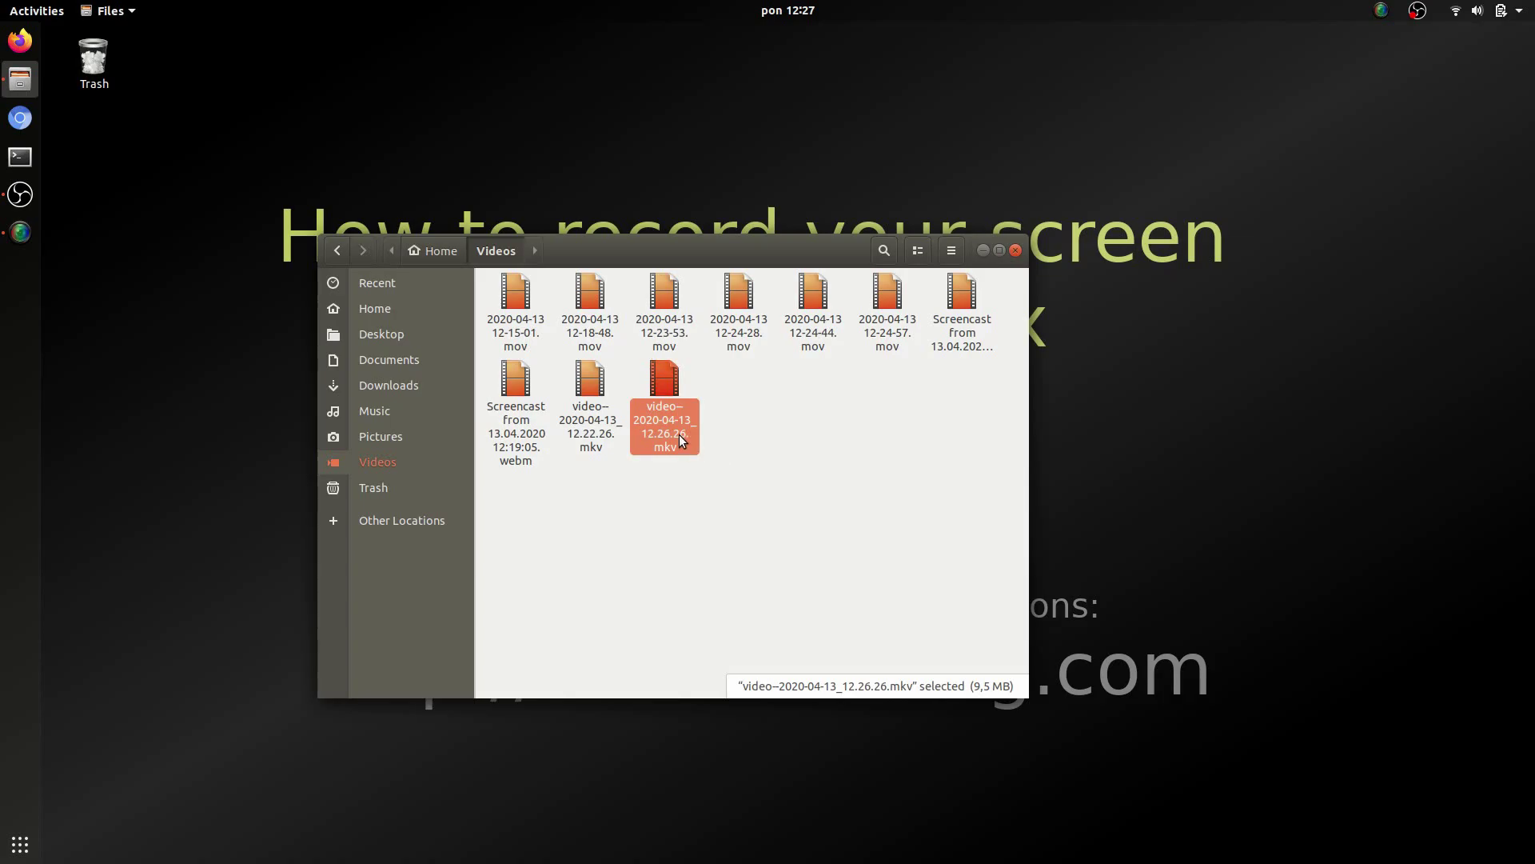
double_click(679, 435)
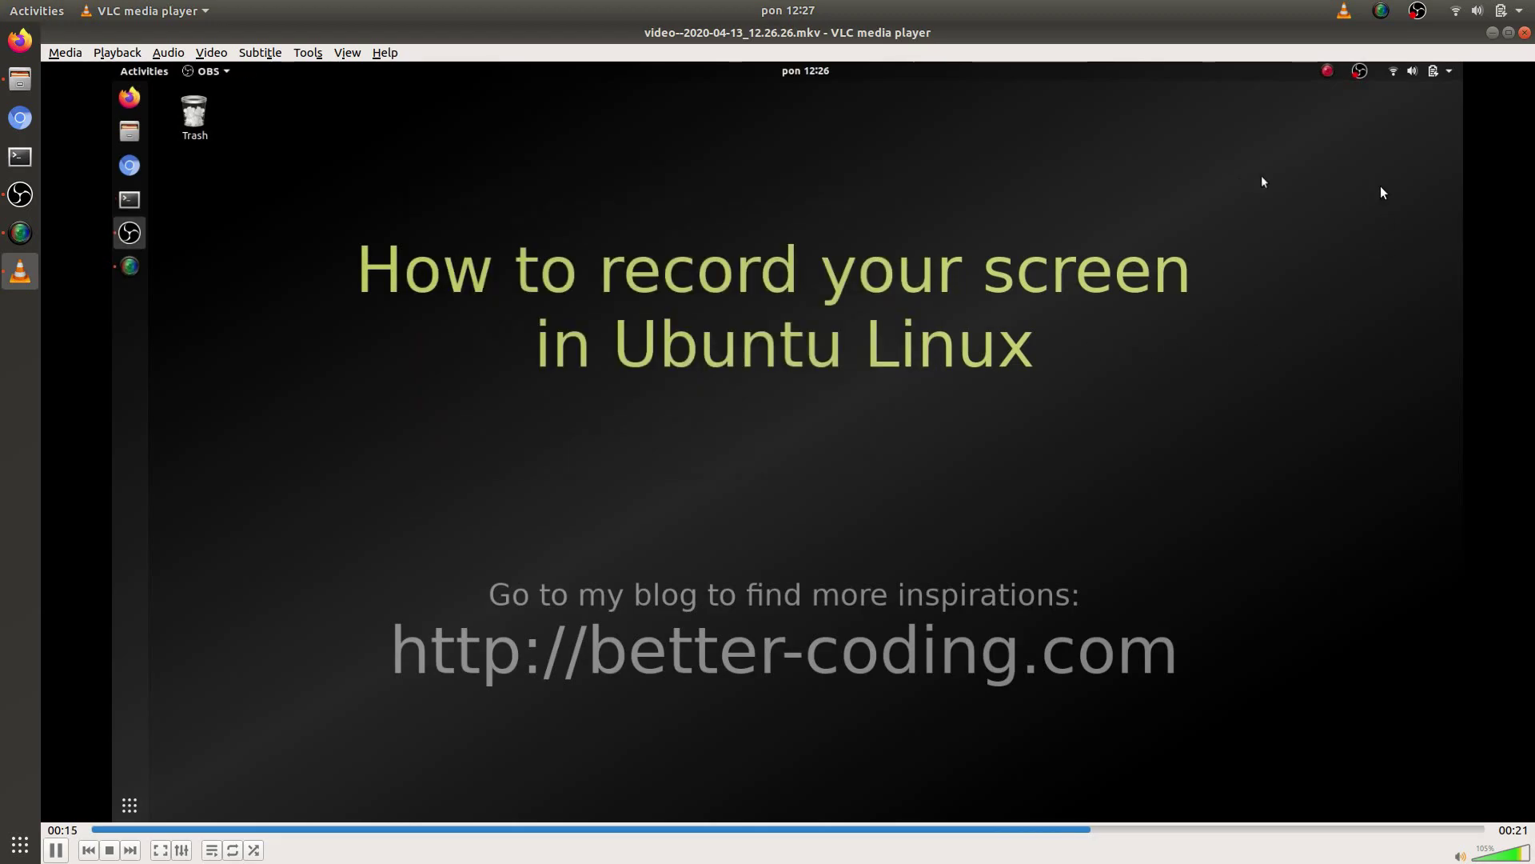
Close VLC after watching the mkv recording play back.
left_click(1523, 33)
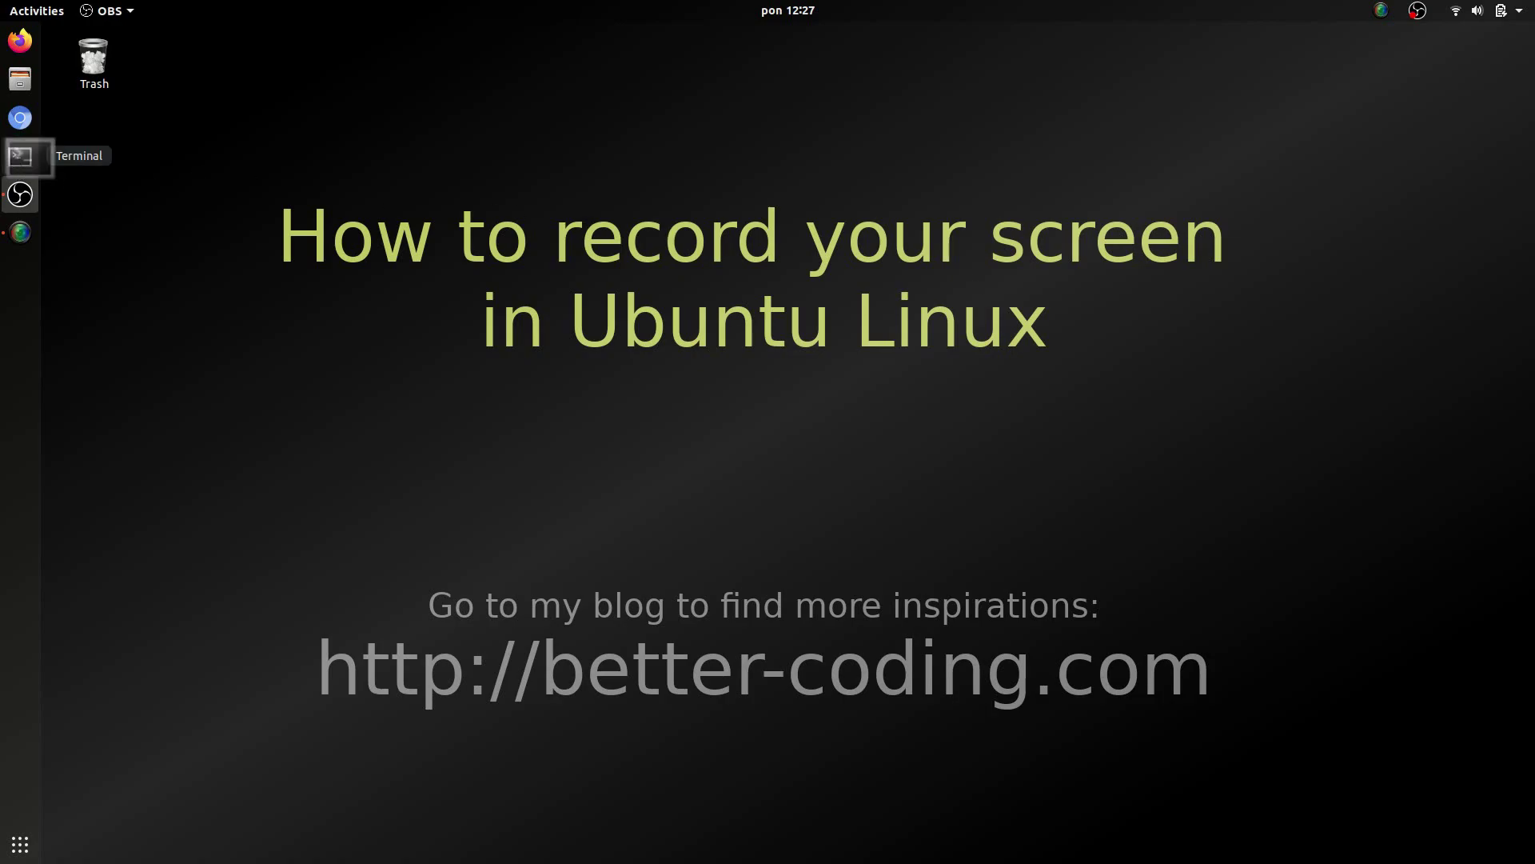
Run sudo apt-get install obs-studio in a terminal, enter the password, then close the terminal.
left_click(20, 157)
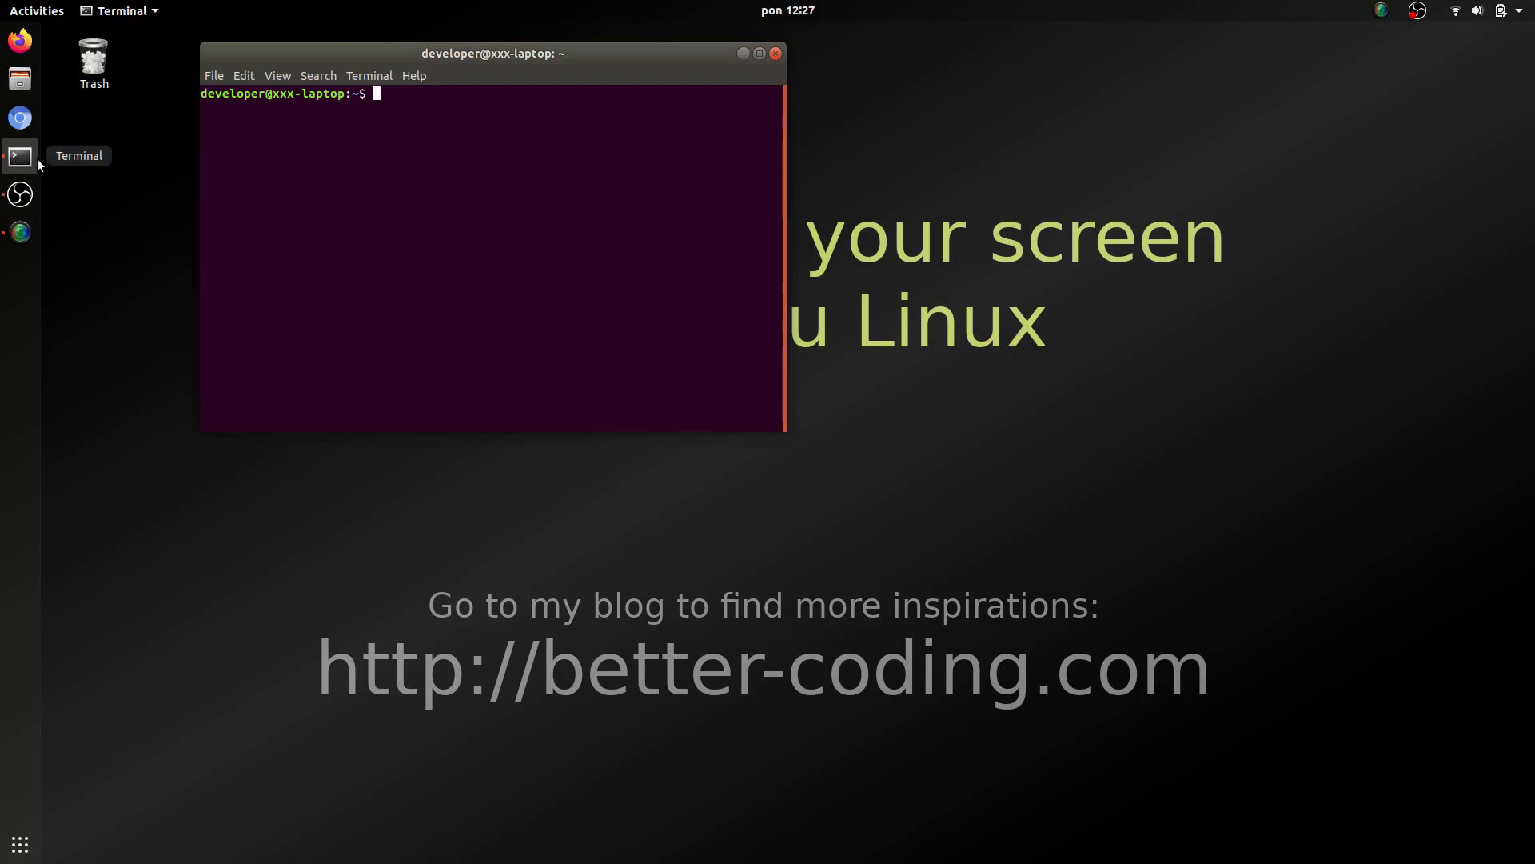
type("sudo apt-g")
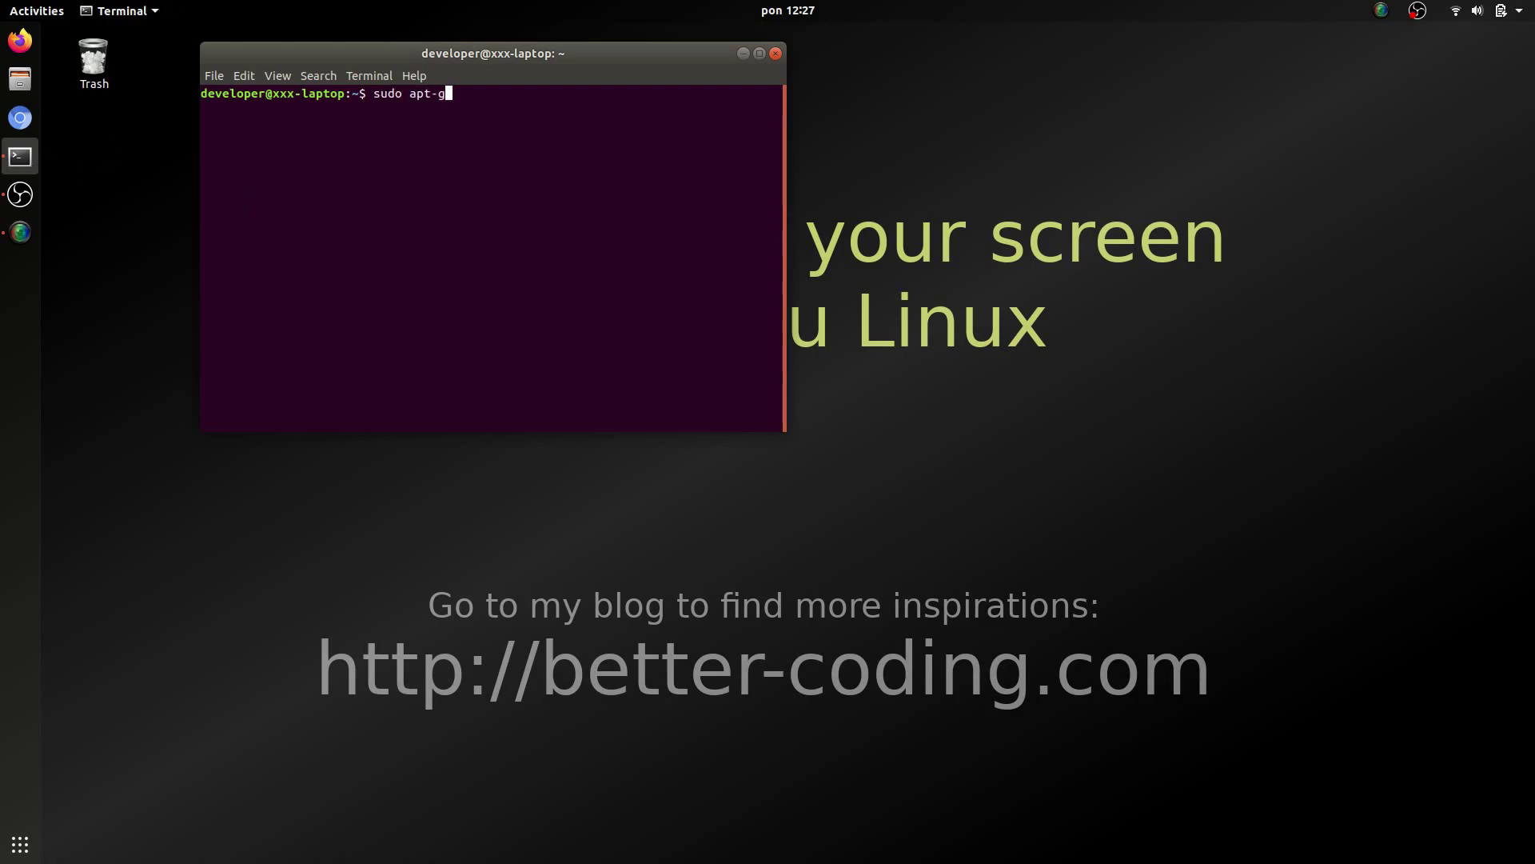
type("et install obs-studio")
key("Return")
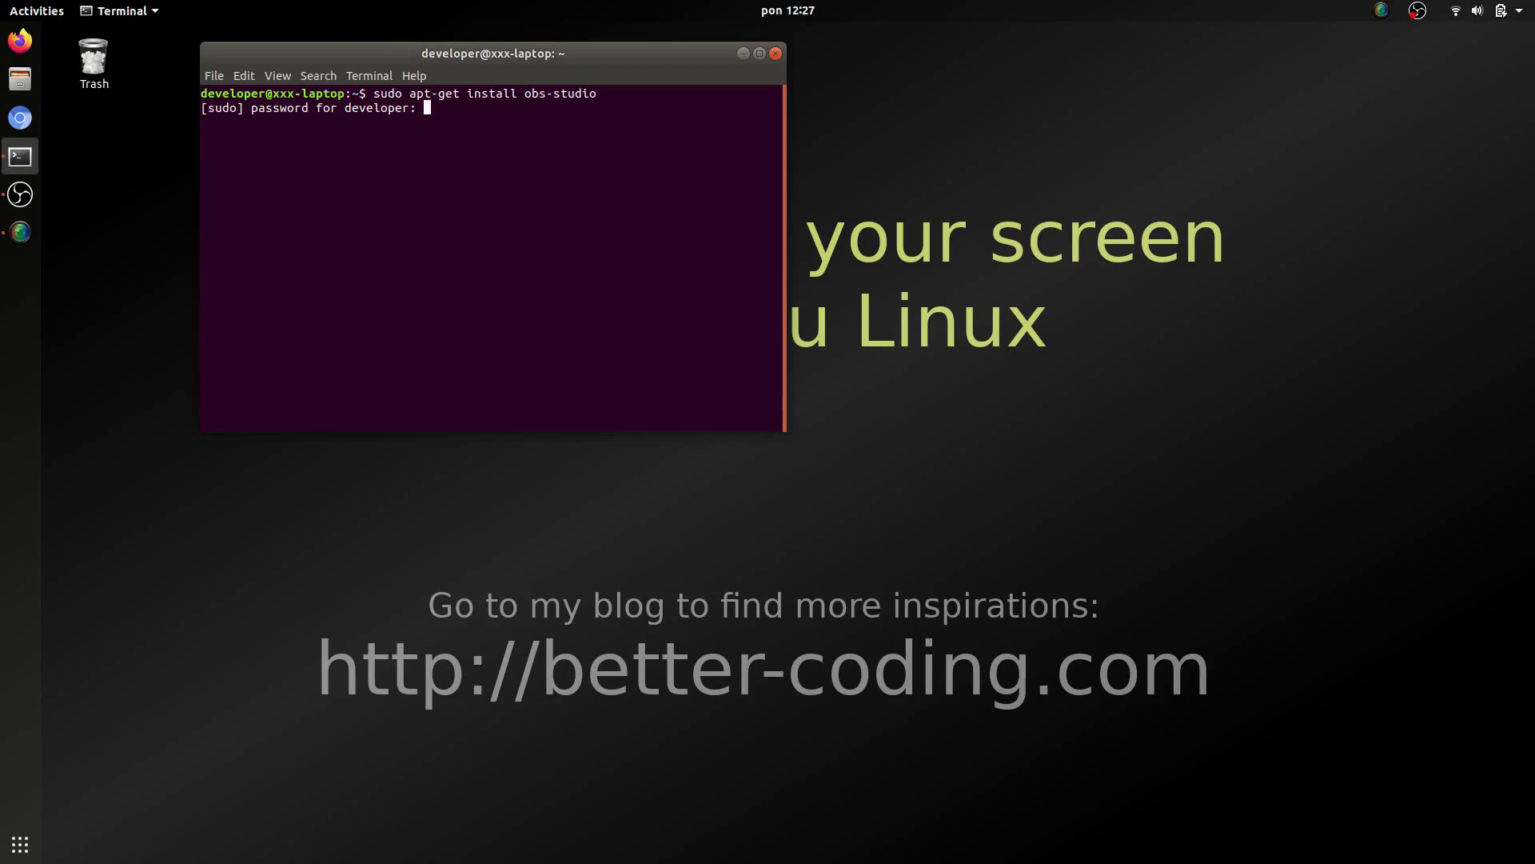
key("Return")
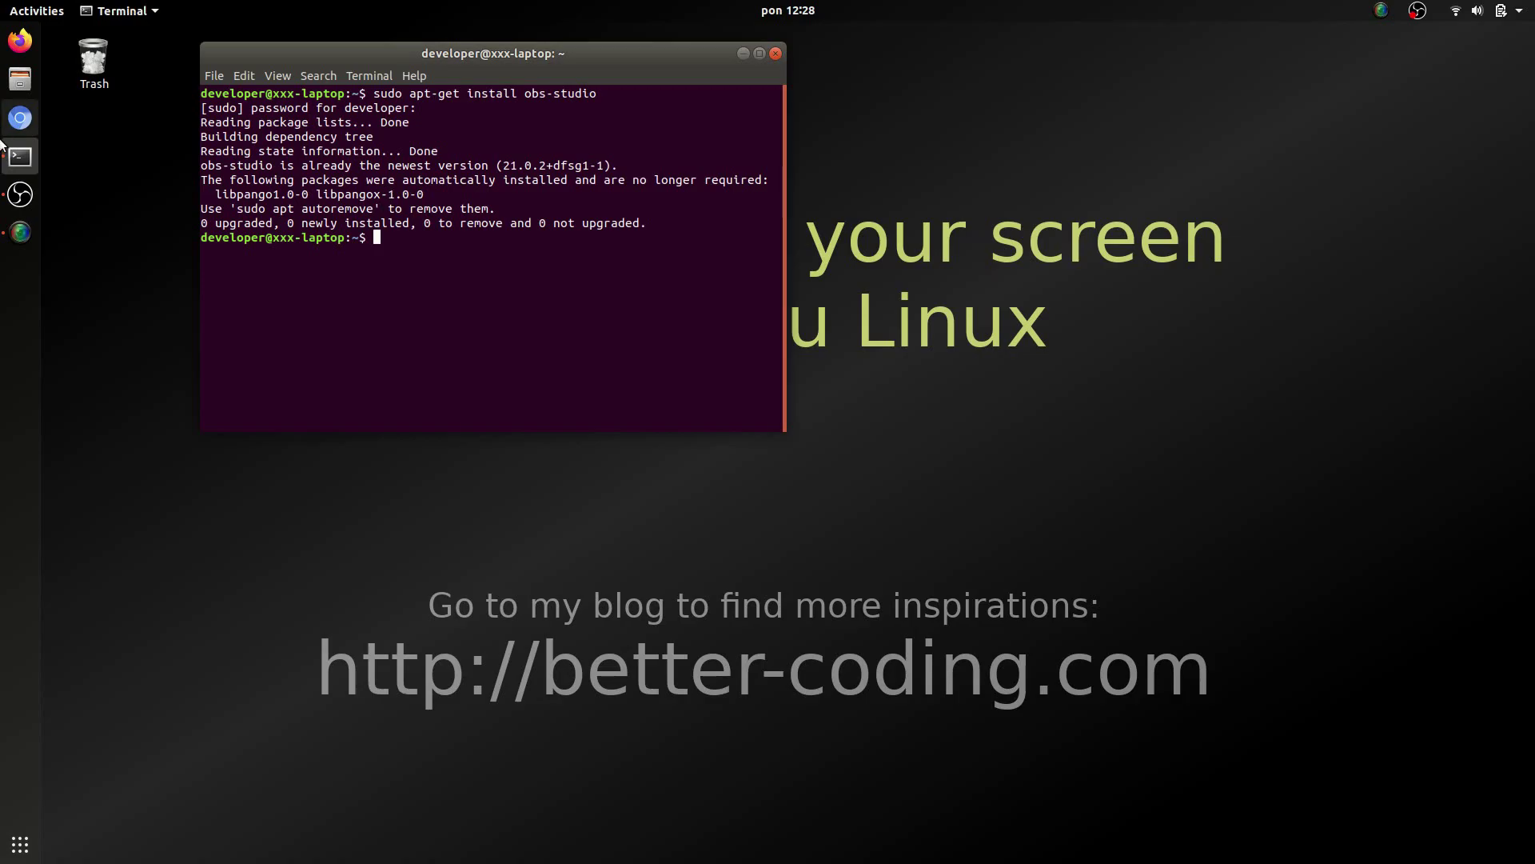
left_click(774, 53)
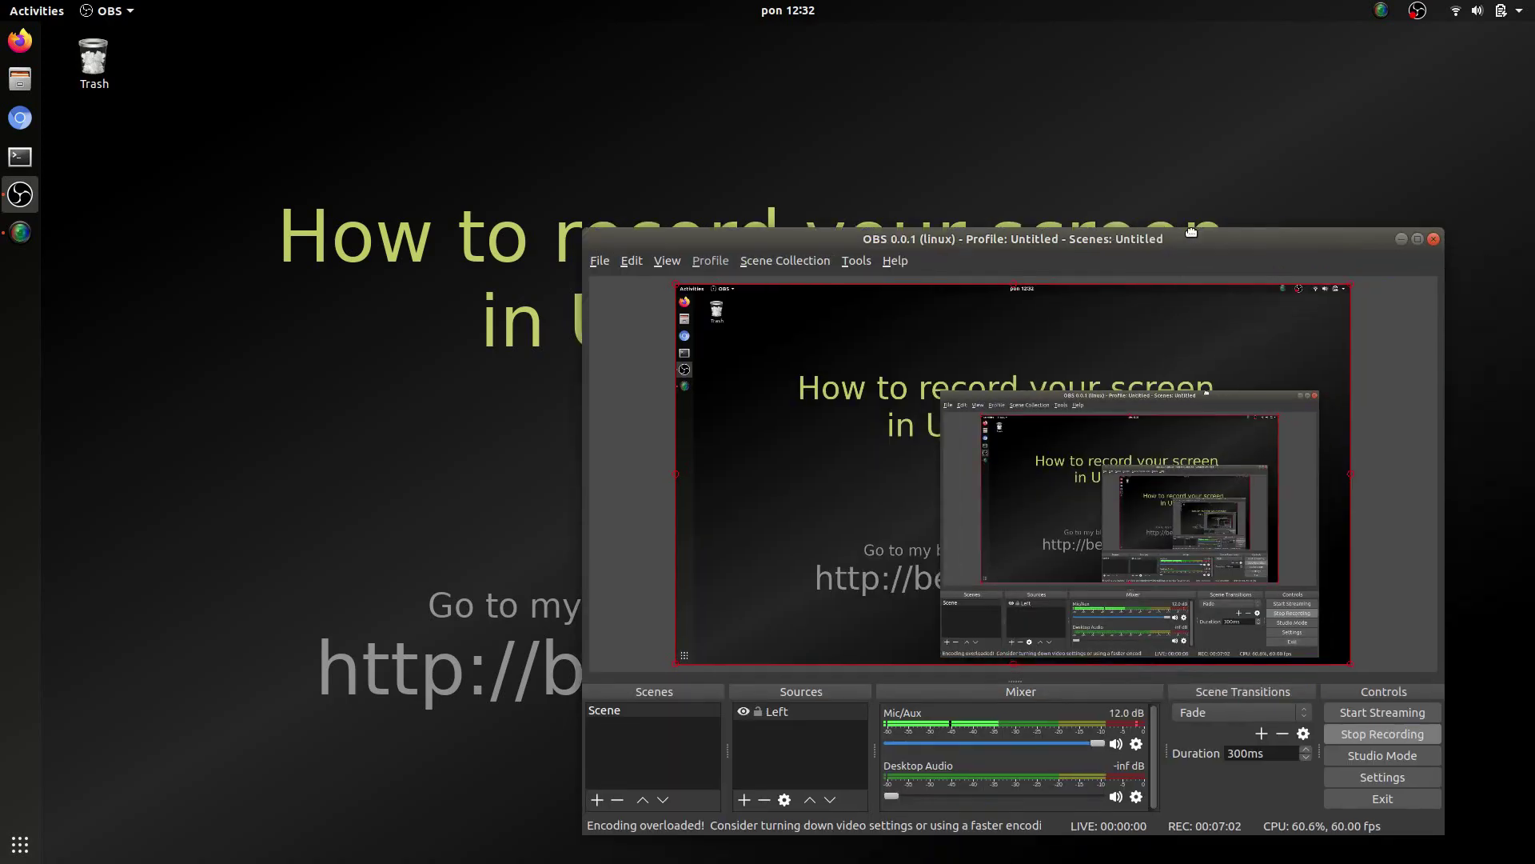
Position the OBS window and choose Screen Capture (XSHM) from the Sources add list.
left_click_drag(1199, 240, 1176, 197)
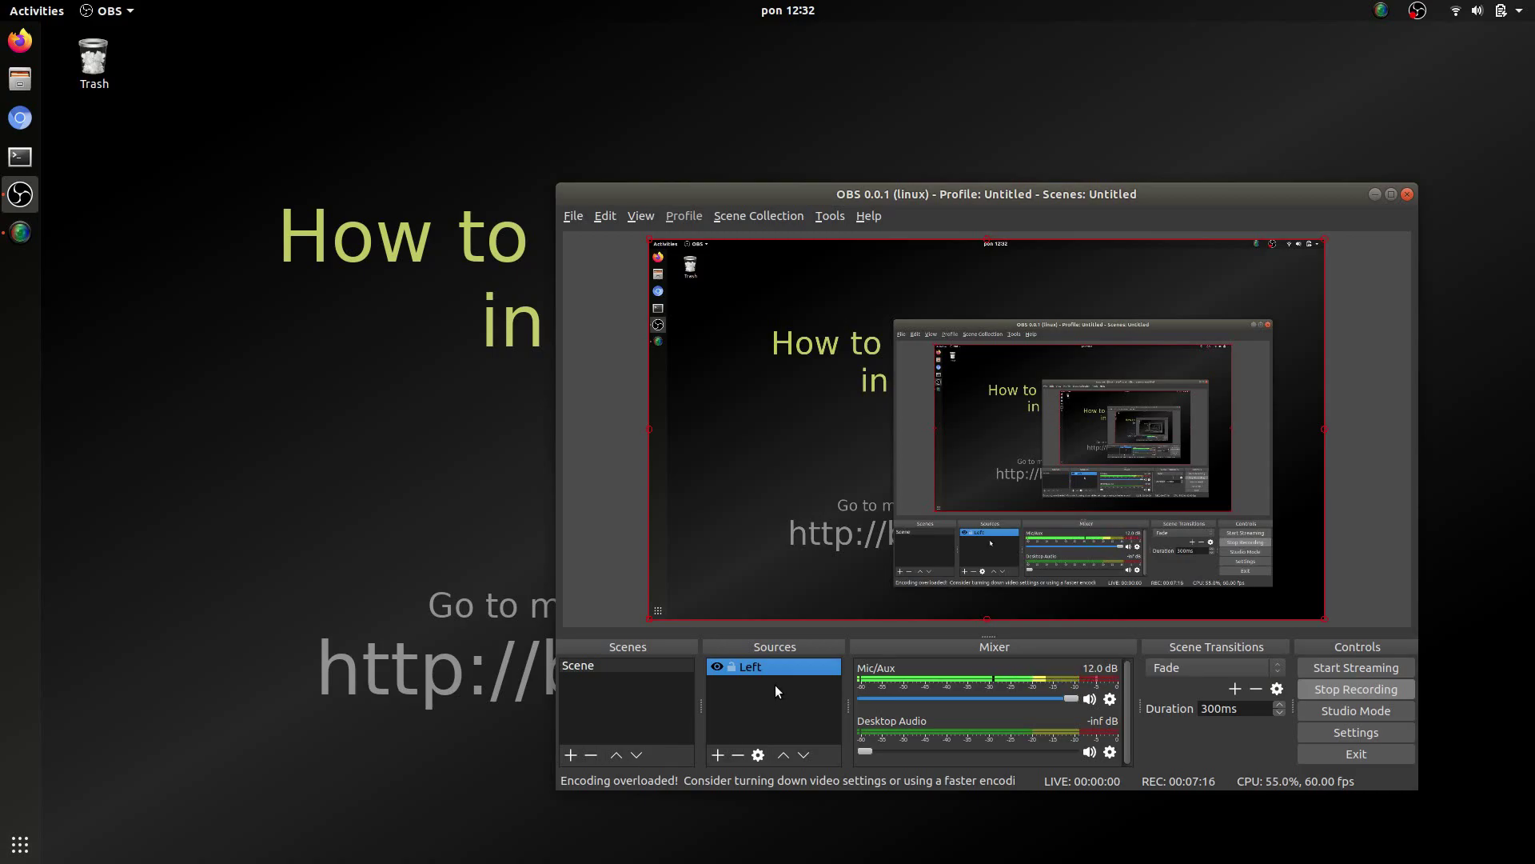
left_click(718, 753)
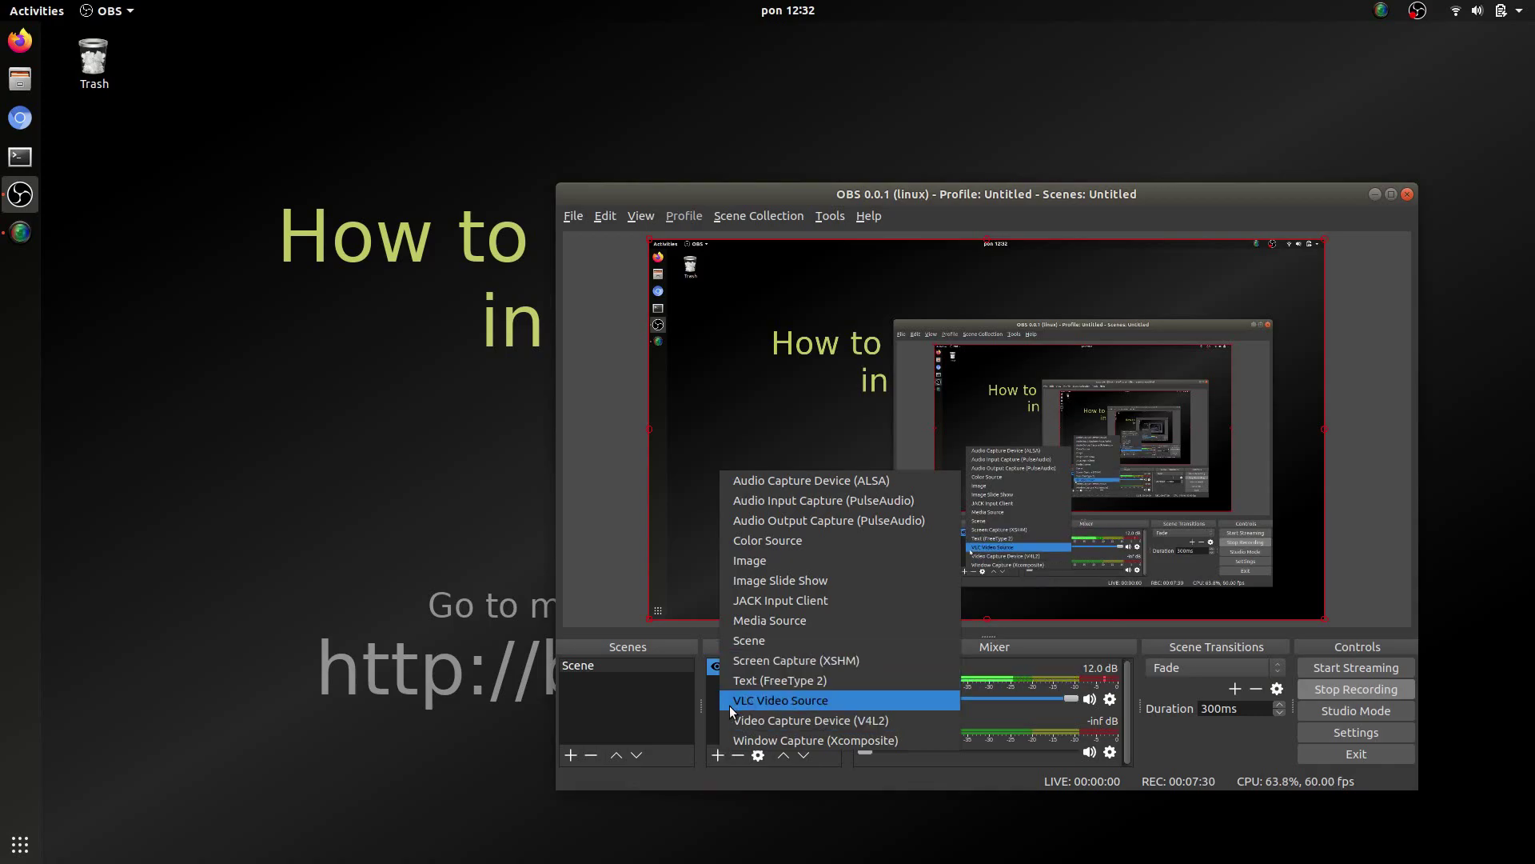
left_click(704, 707)
left_click(718, 753)
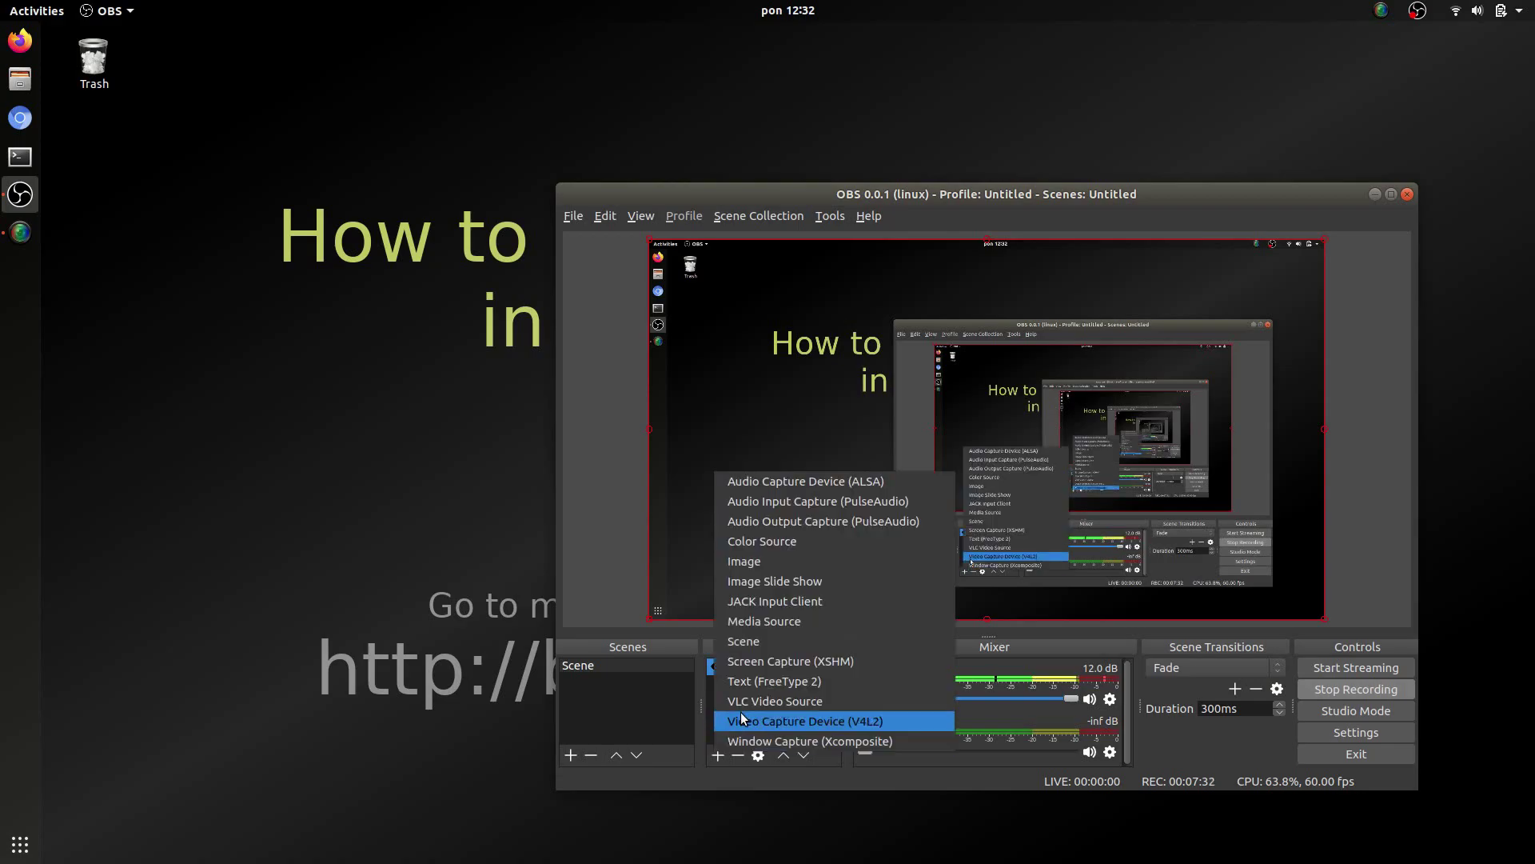
left_click(771, 665)
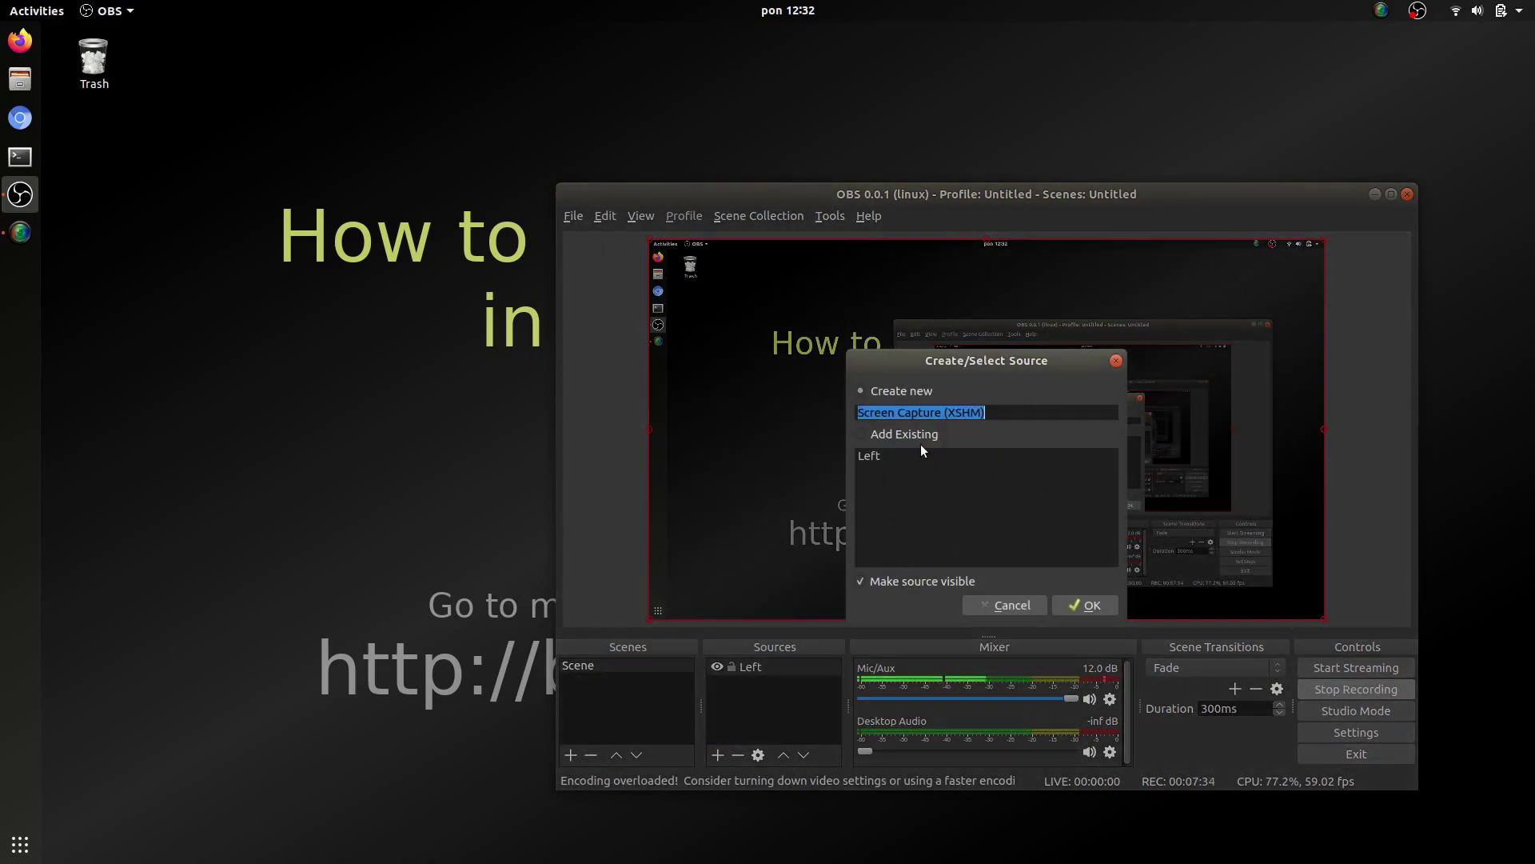
Discard the new source and confirm the existing Left source captures Screen 0.
left_click(1020, 604)
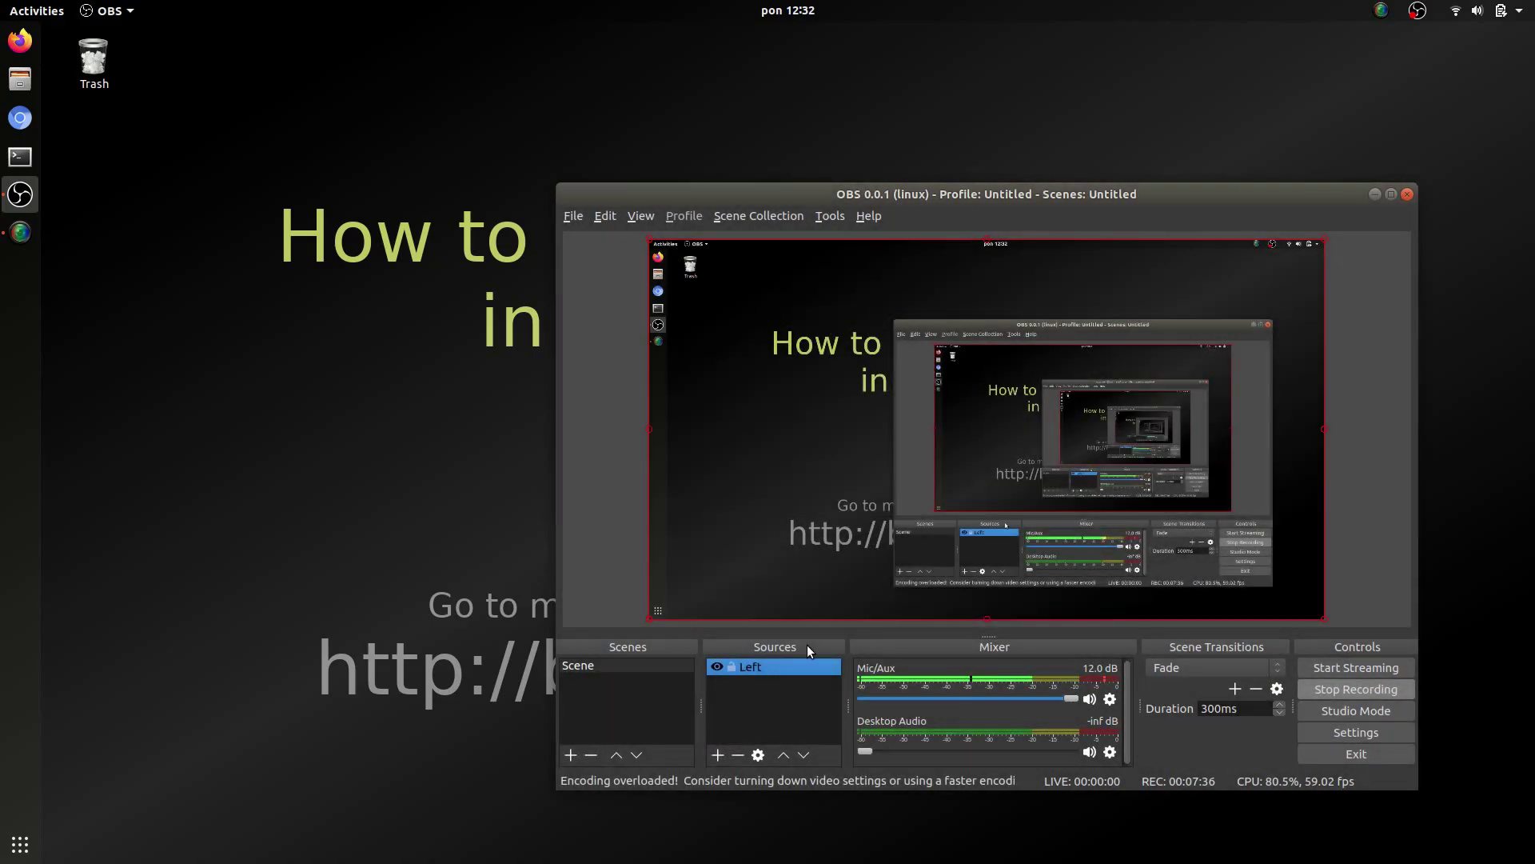
double_click(745, 665)
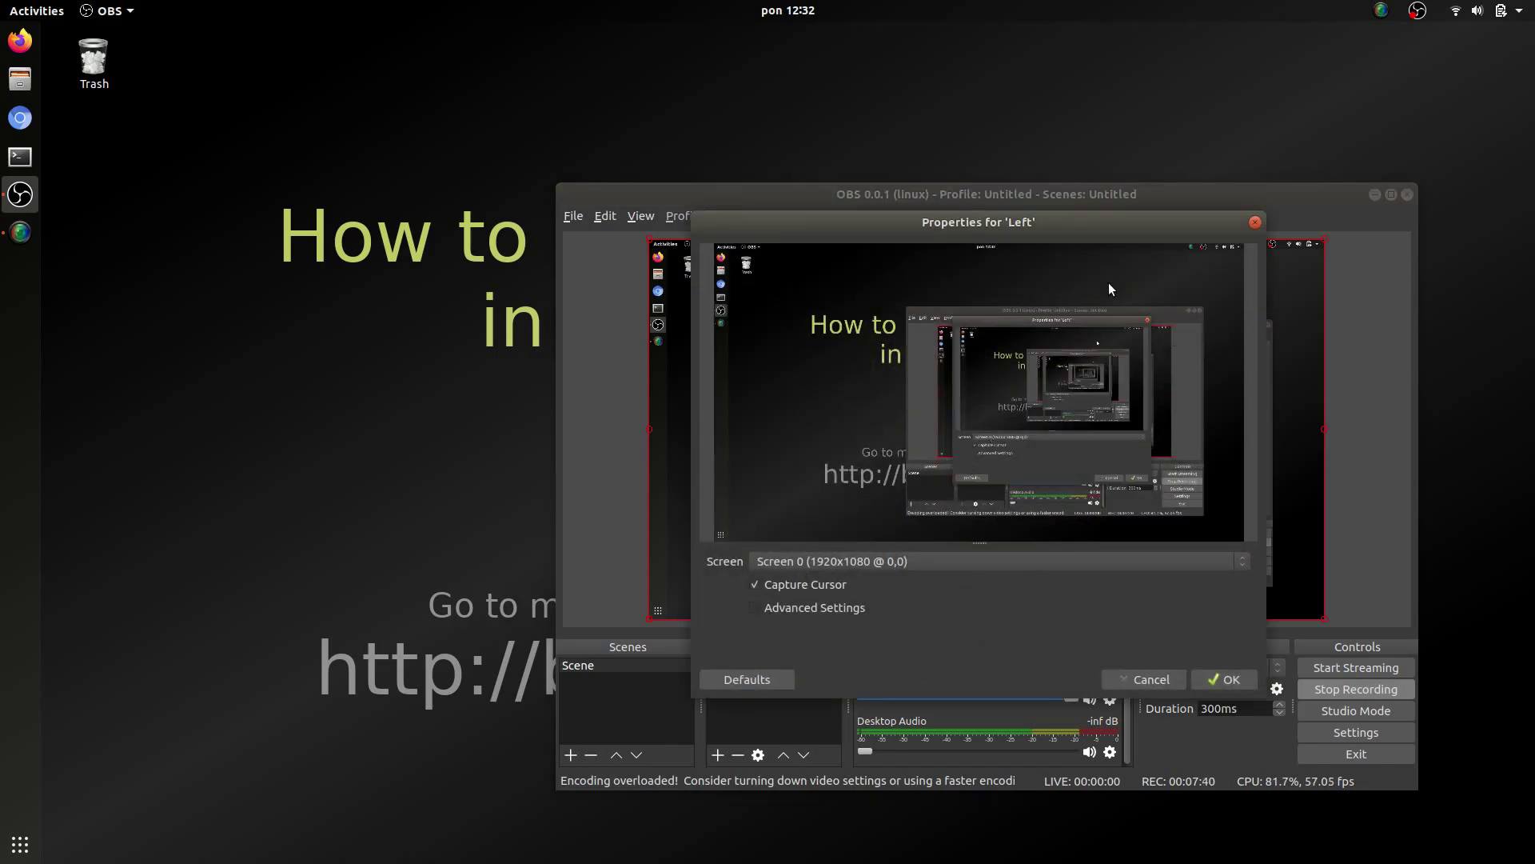
left_click(988, 562)
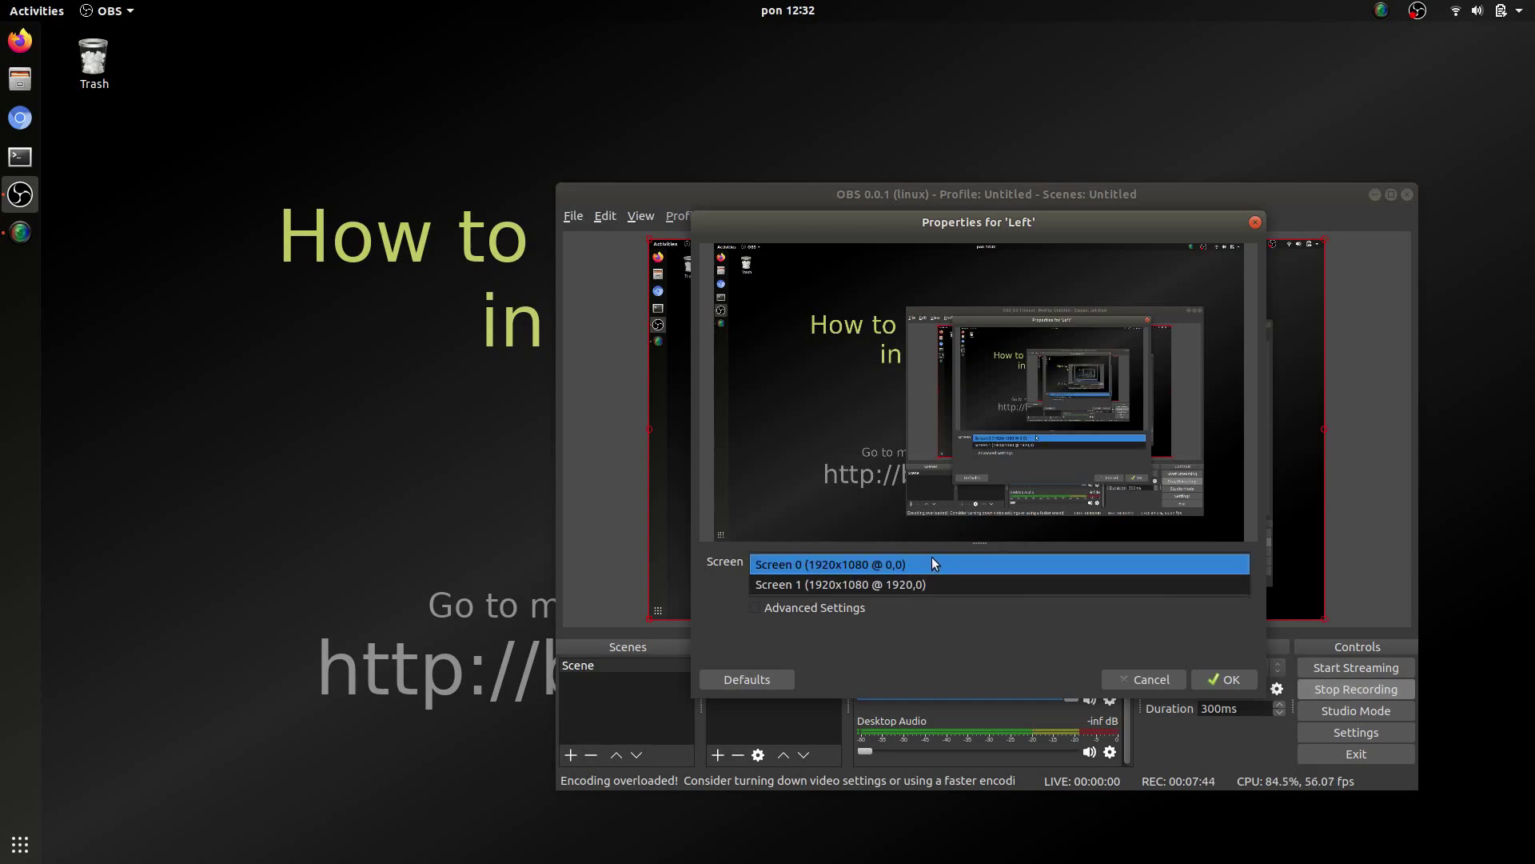
left_click(956, 617)
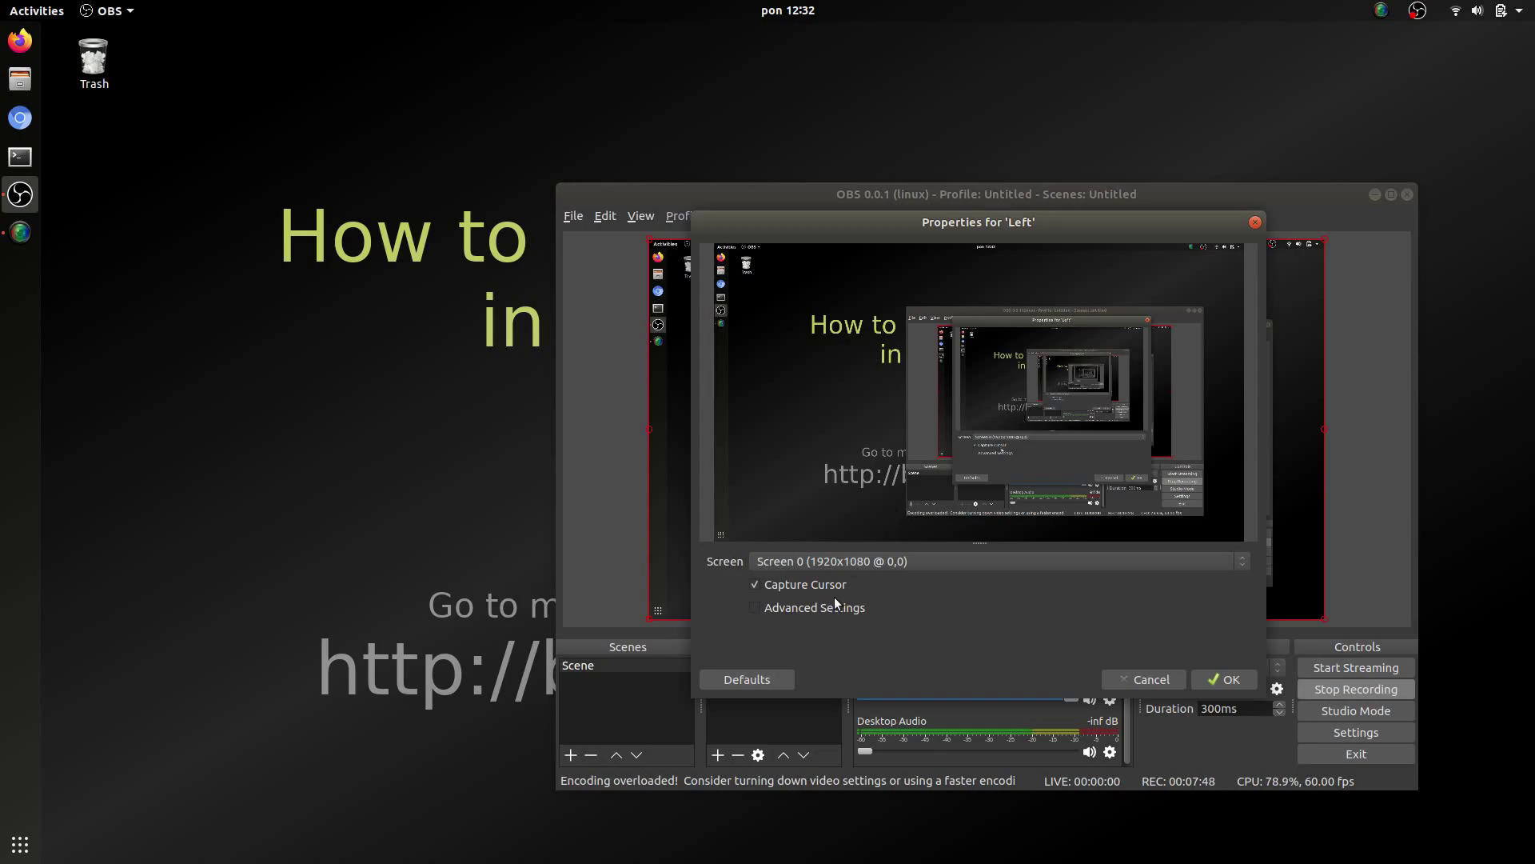
left_click(1195, 681)
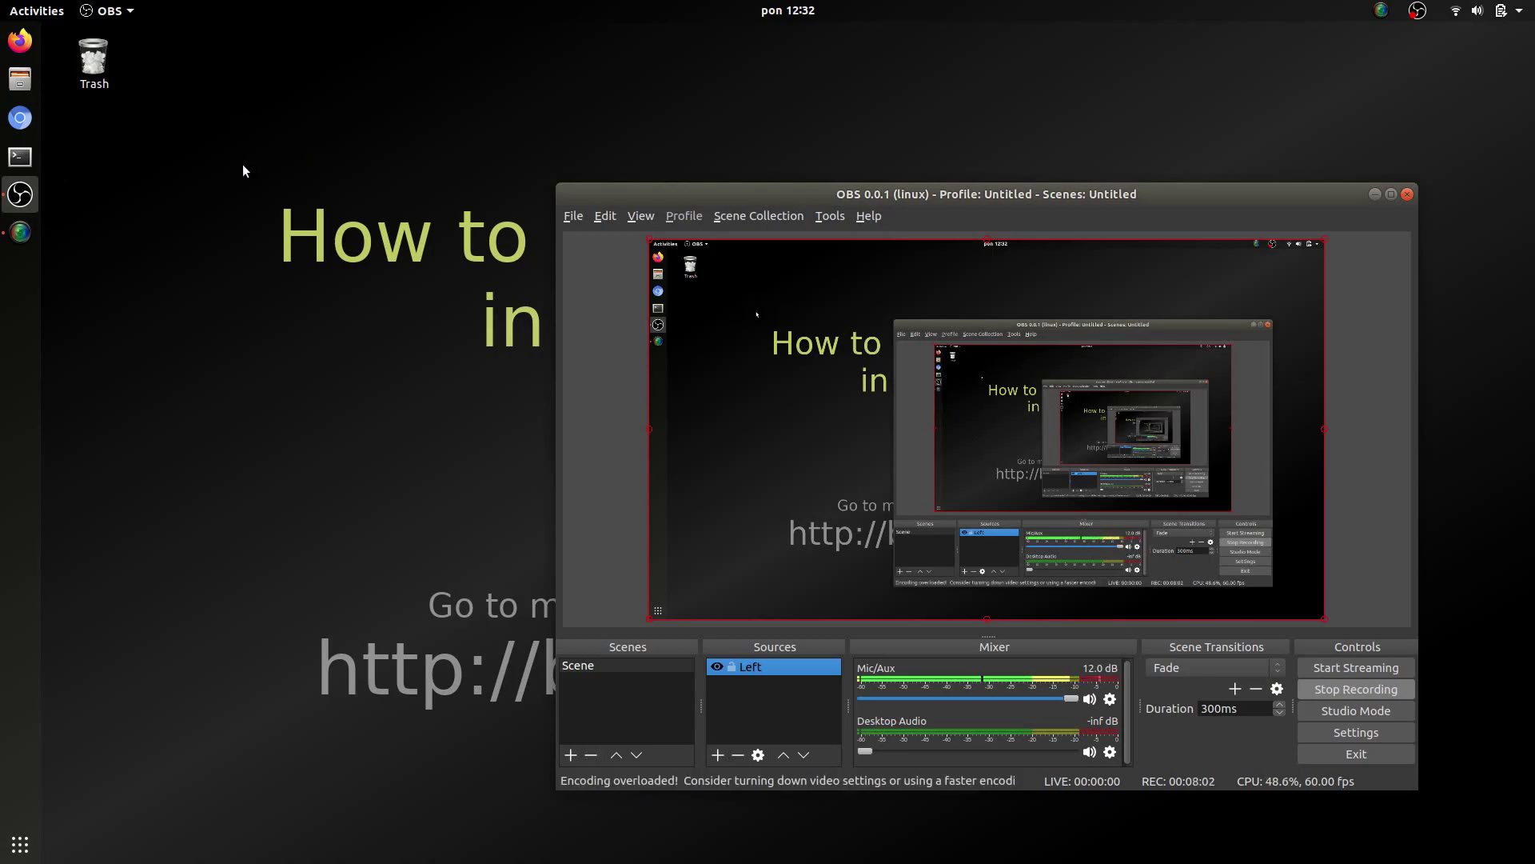
Open the Files file manager from the dock, then close it again.
left_click(20, 78)
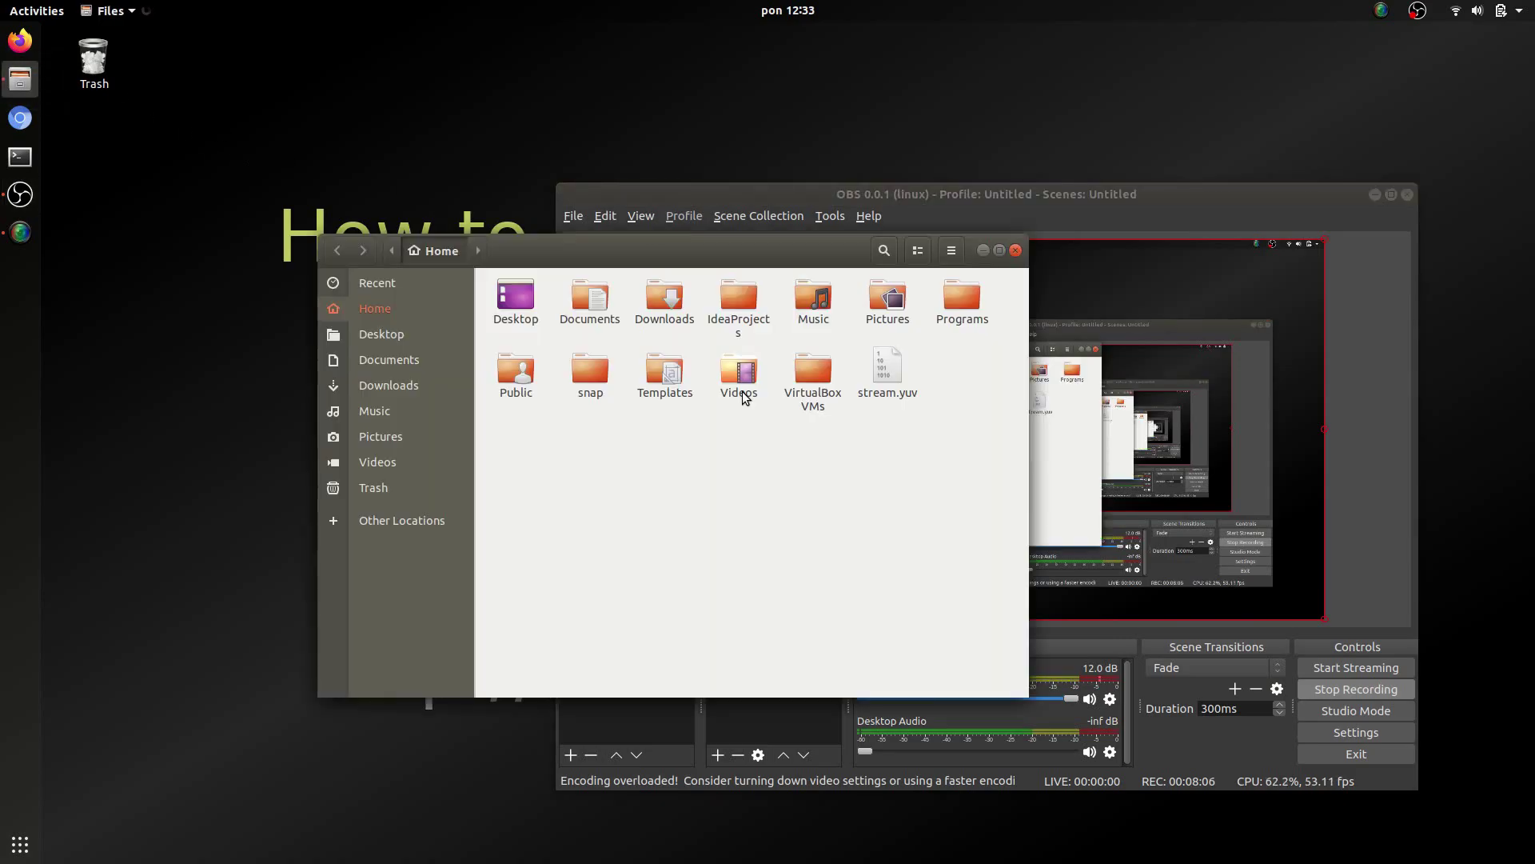
left_click(1011, 251)
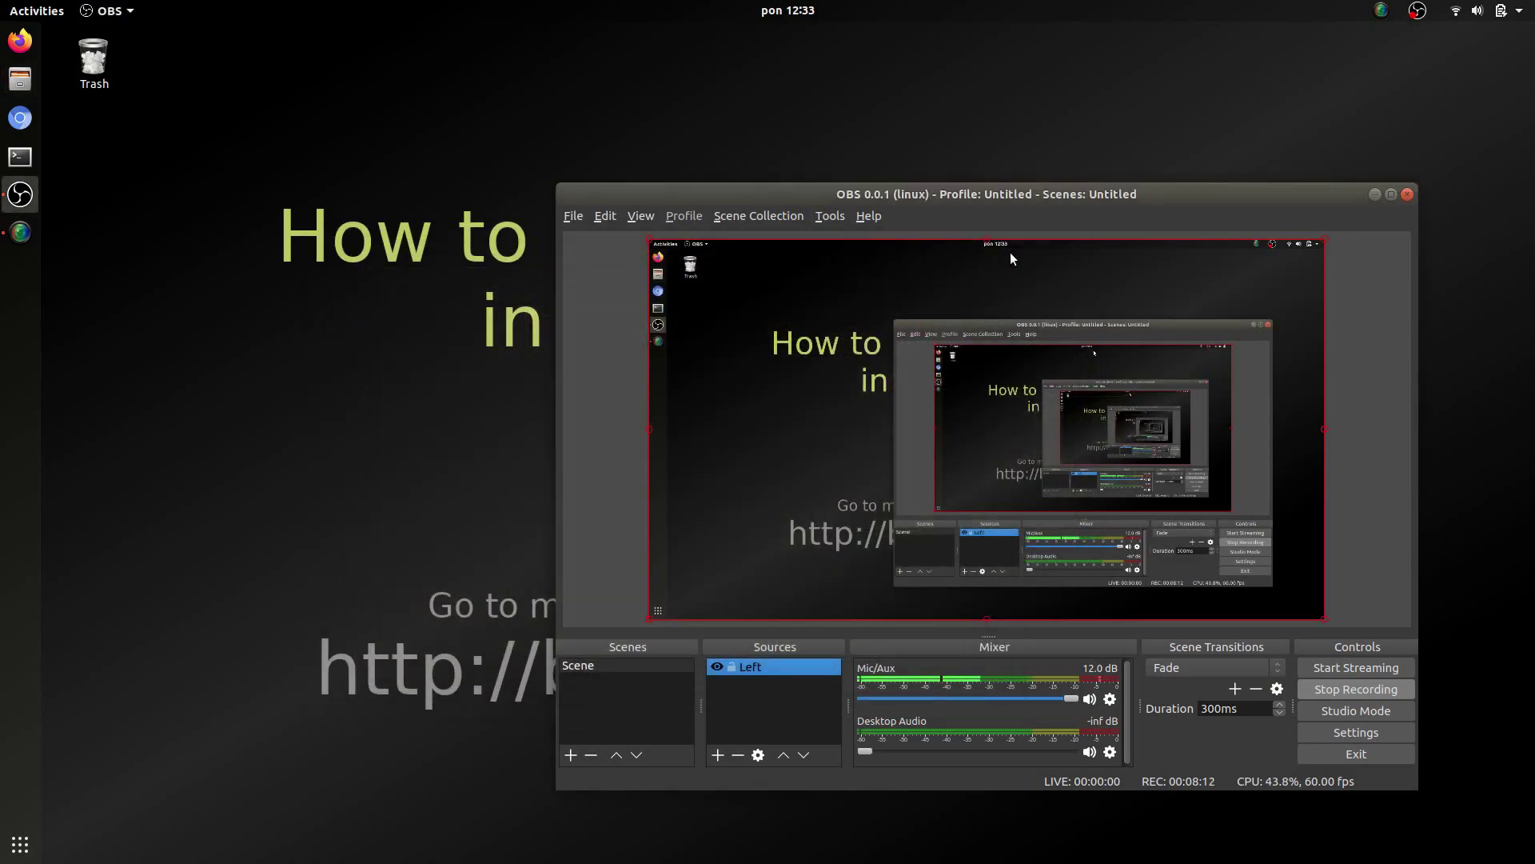